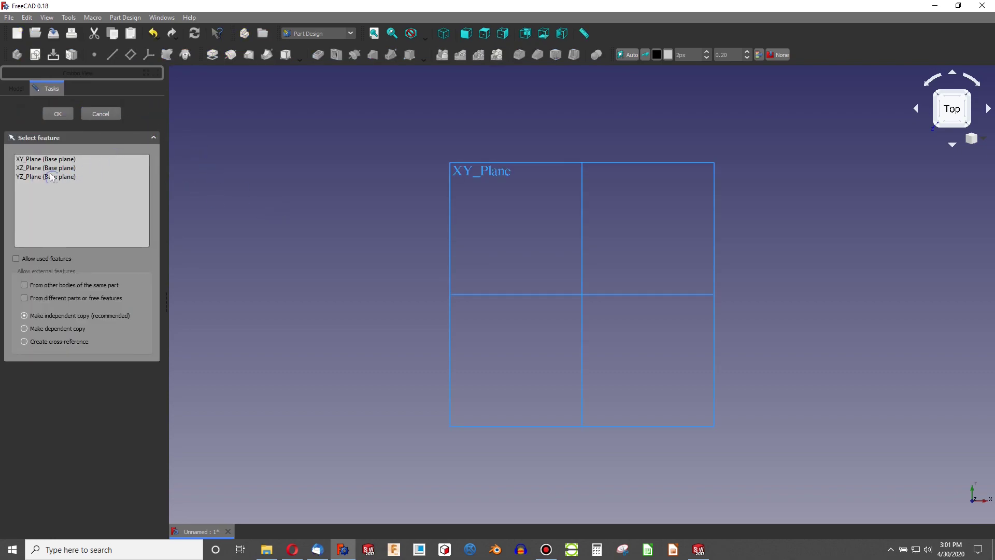
Step: Start a new sketch on the XY plane
click(443, 33)
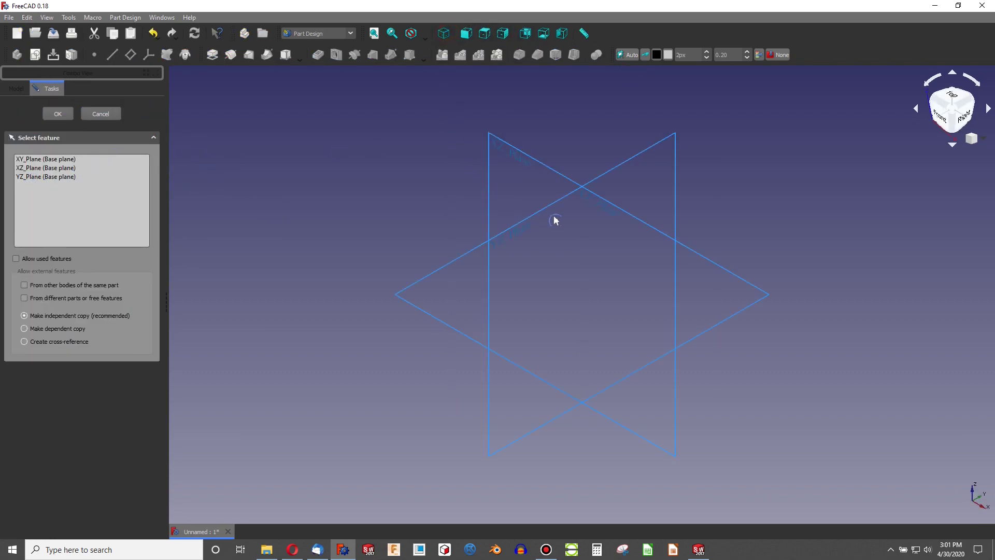
click(468, 257)
click(57, 114)
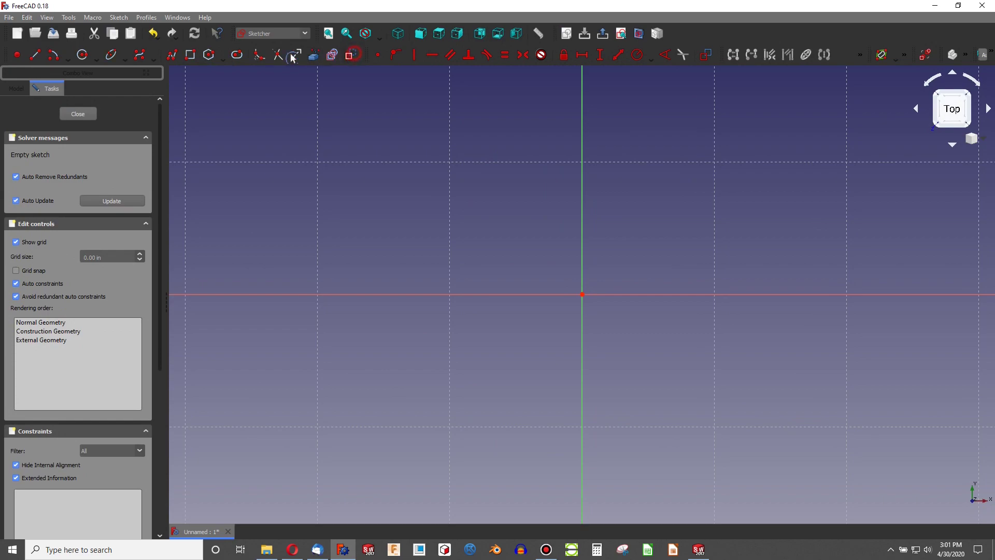
Step: Draw a polyline from the positive Y axis down the axis, about 9.8 mm left, vertically down past the X axis and horizontally back to the Y axis
click(170, 54)
click(583, 134)
click(582, 216)
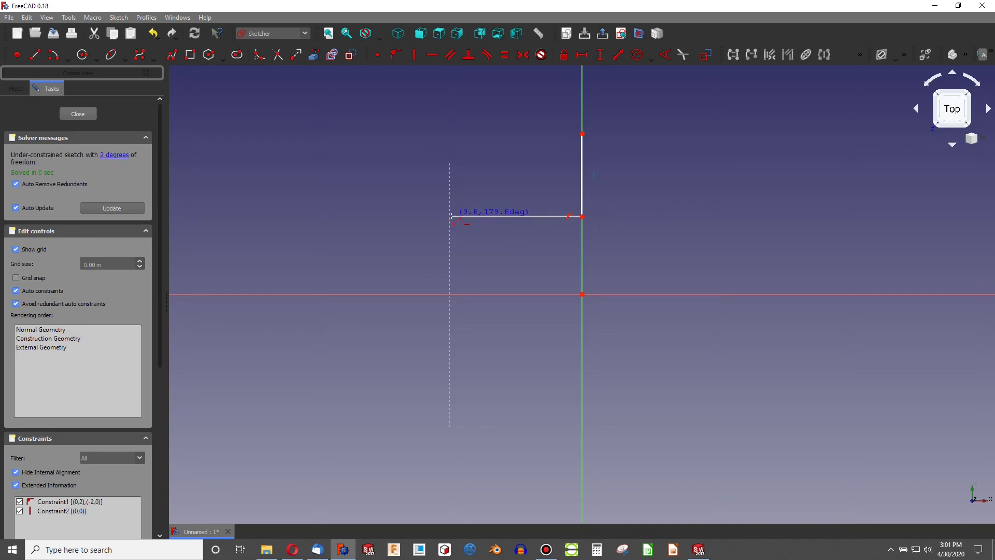
click(451, 216)
click(452, 419)
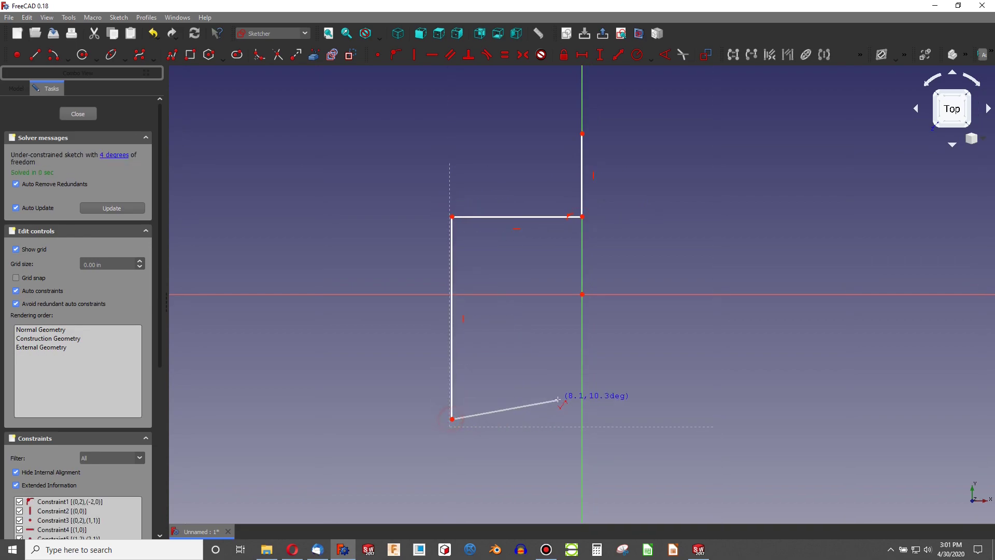
click(582, 420)
Step: Constrain the two inner profile endpoints on the Y axis symmetric about the origin
click(582, 216)
click(521, 55)
click(582, 216)
click(582, 294)
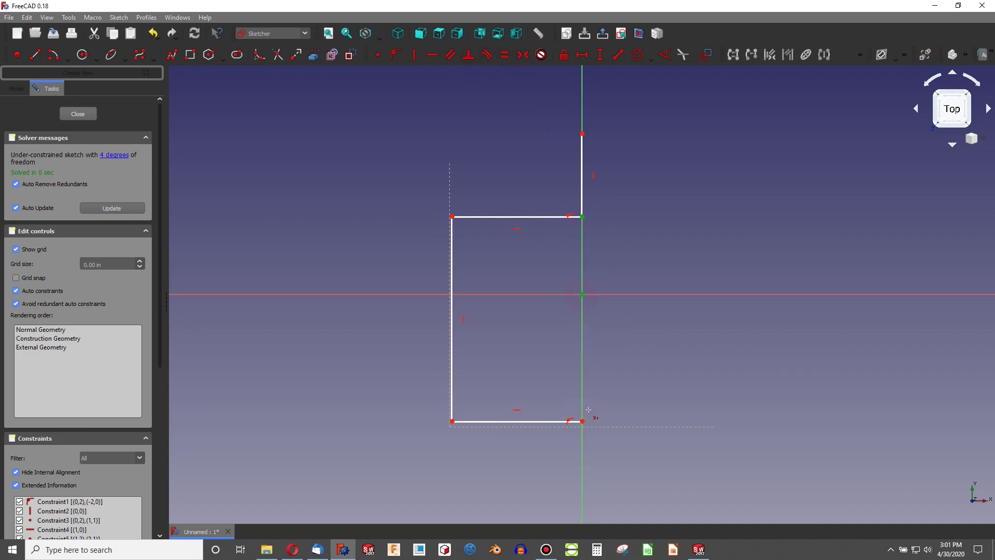
click(581, 422)
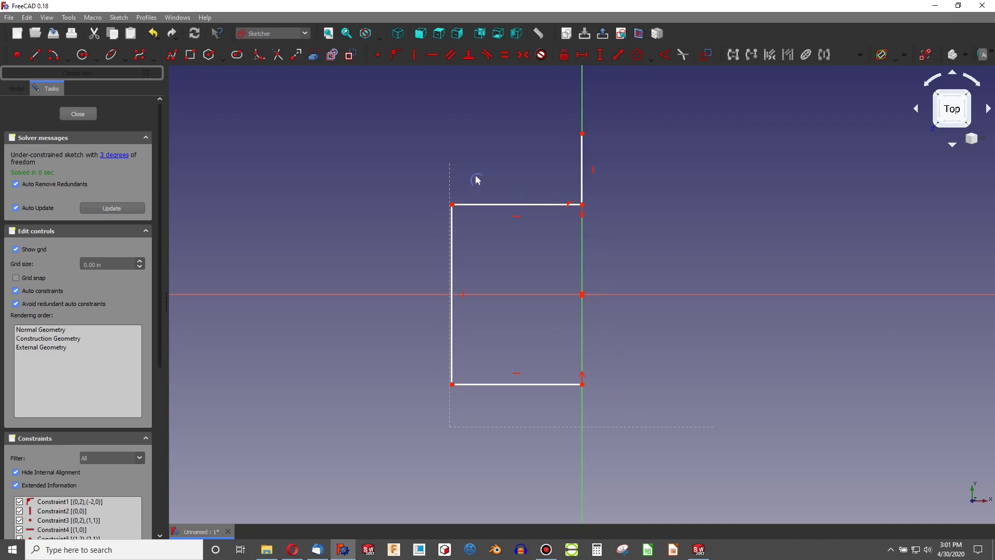
Step: Set the upper vertical line's length to 1 in and its top endpoint's vertical distance from the origin to 3 in
click(582, 158)
text(1)
key(Return)
scroll(518, 254, down, 4)
click(548, 89)
click(548, 274)
text(4)
key(Return)
Step: Close the C-shaped profile with an outer polyline about 160 mm tall, running from the top endpoint around to the inner lower endpoint on the Y axis
scroll(529, 310, down, 3)
scroll(534, 233, up, 2)
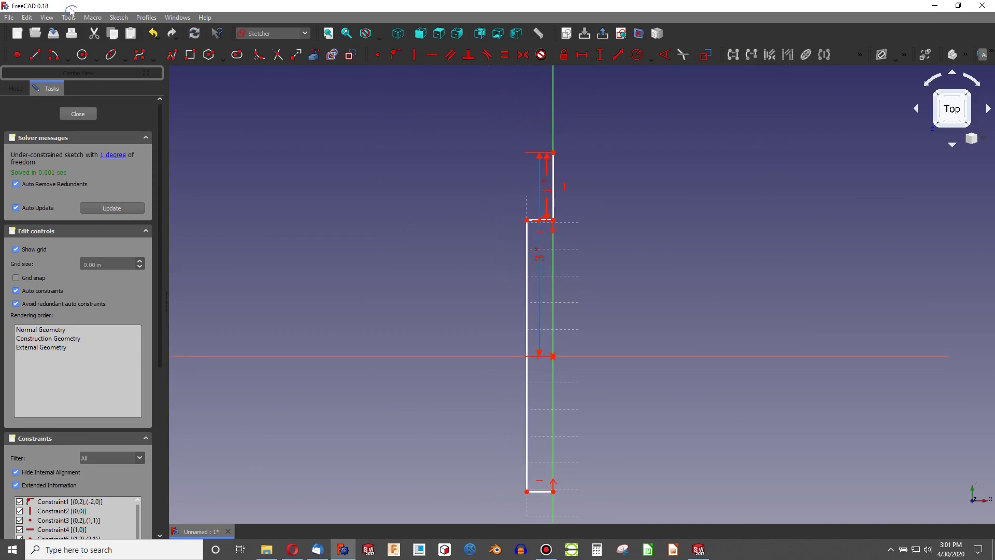
click(553, 152)
click(465, 152)
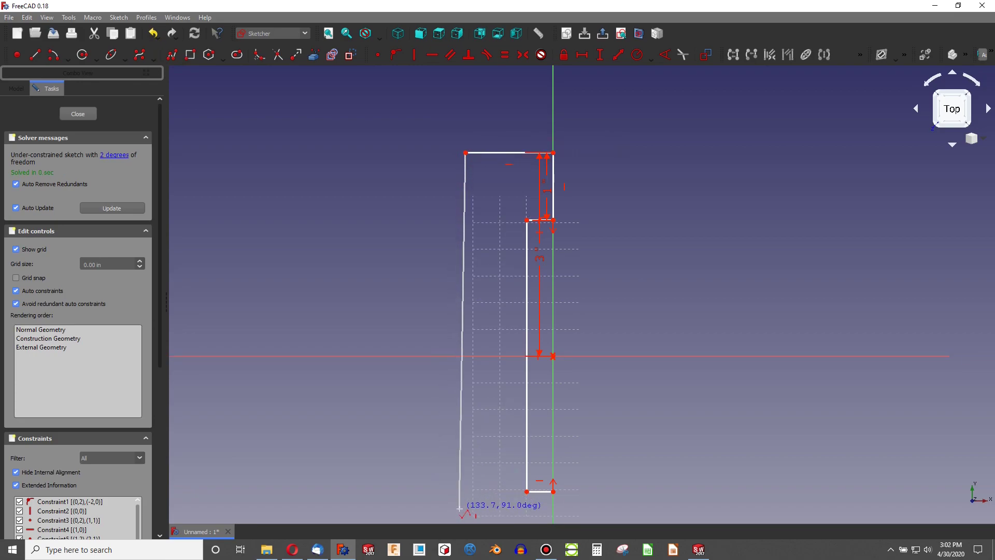
scroll(469, 495, up, 3)
scroll(485, 487, down, 6)
scroll(466, 415, up, 3)
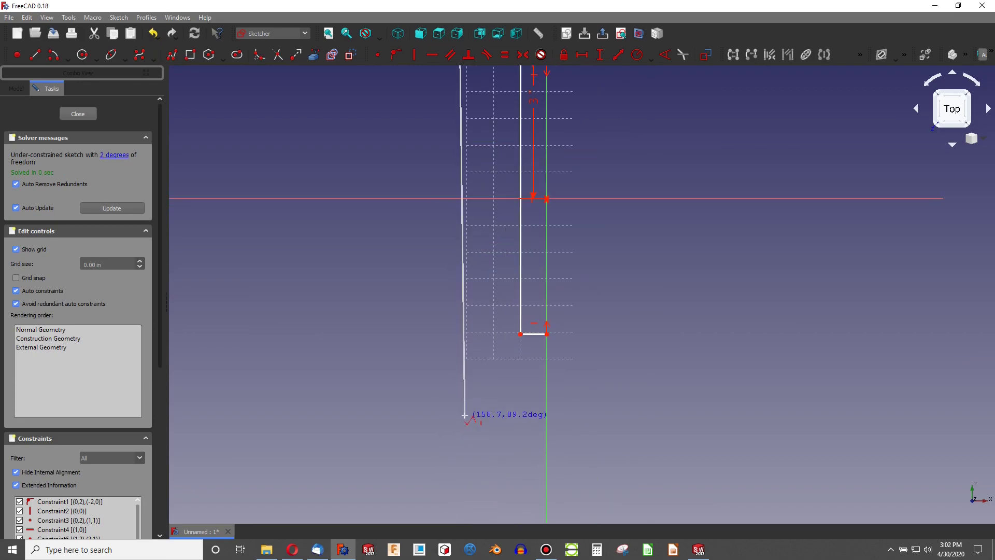
click(459, 424)
click(546, 424)
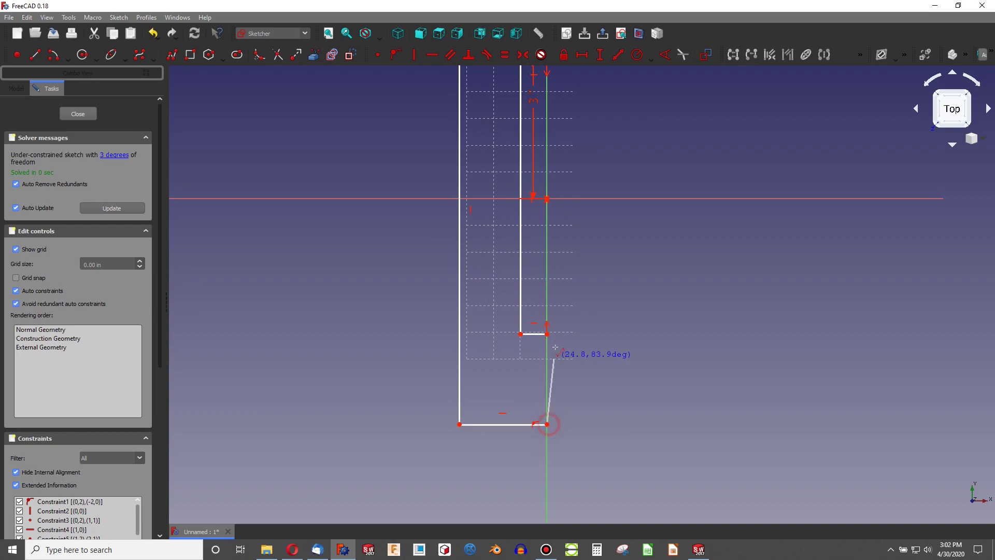
click(547, 334)
Step: Draw a horizontal construction line from the inner upper corner to the outer vertical line and make it equal to the 1 in vertical line
scroll(548, 342, down, 3)
scroll(535, 227, up, 3)
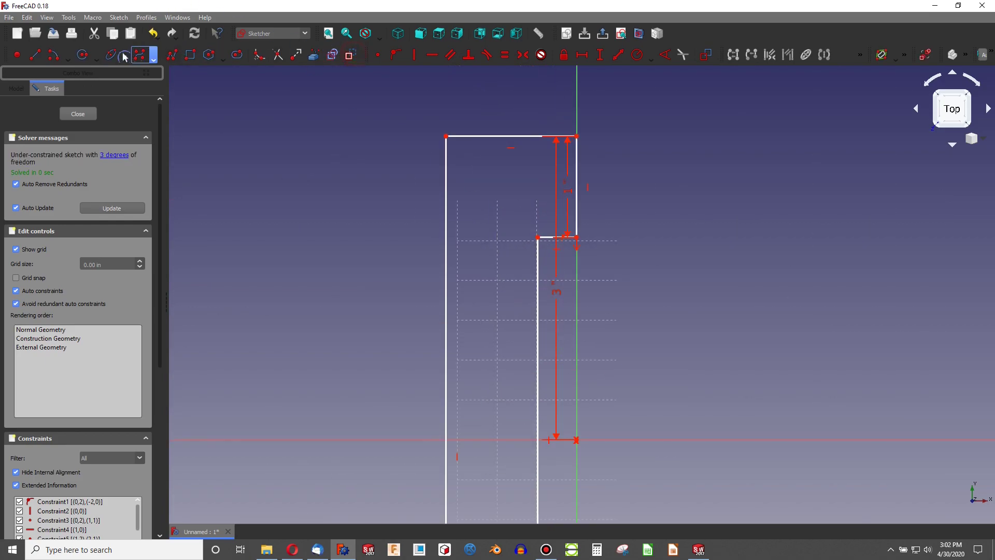
click(35, 55)
click(538, 236)
click(447, 237)
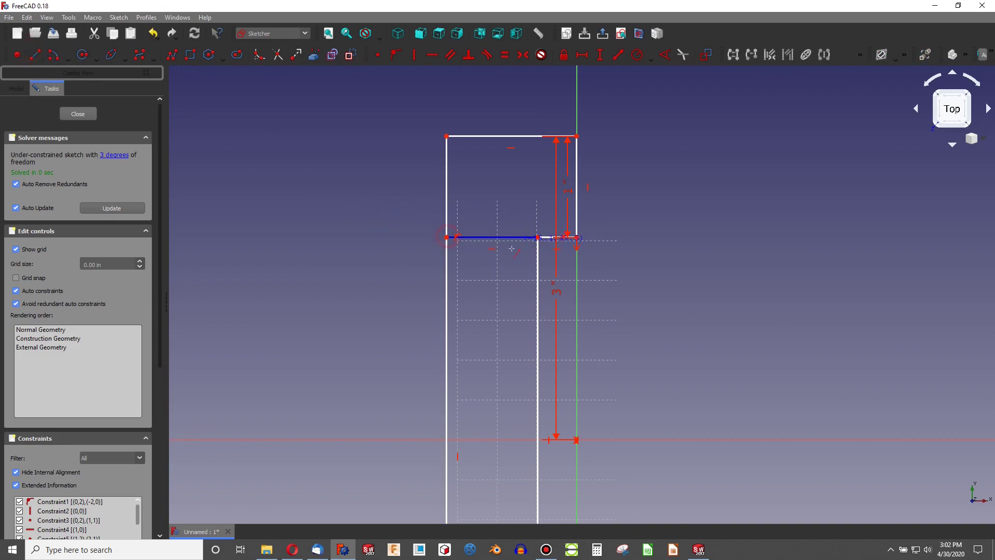
click(575, 212)
key(e)
Step: Set the length of the profile's top horizontal edge to 3 in
scroll(626, 230, down, 2)
scroll(626, 230, down, 2)
scroll(611, 473, up, 2)
scroll(599, 218, down, 2)
scroll(603, 101, up, 3)
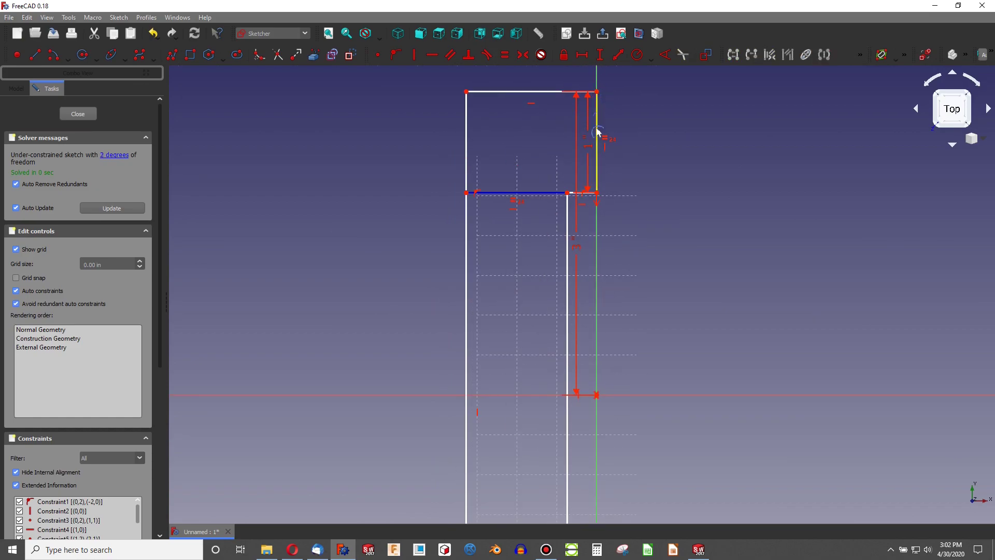
click(538, 92)
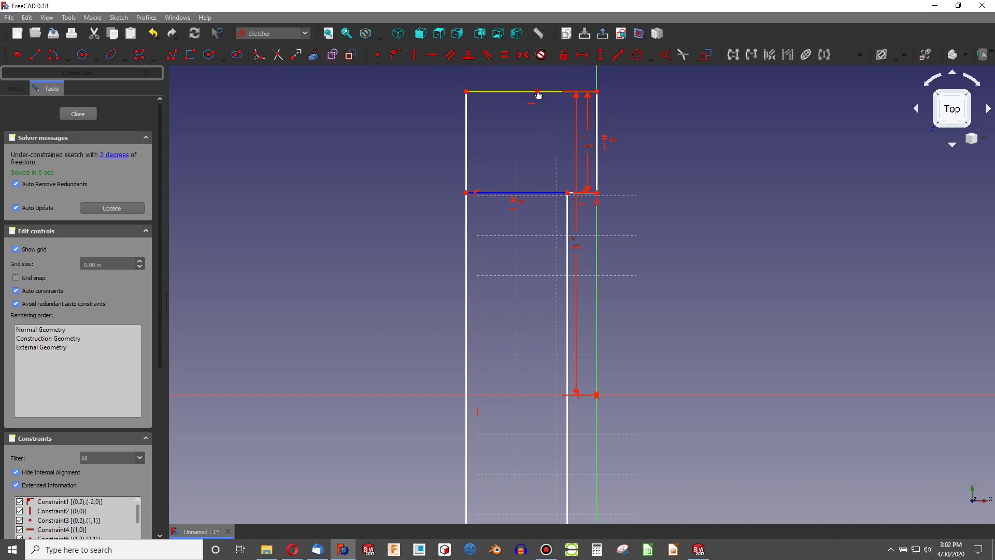
key(l)
text(3)
key(Return)
Step: Set the outer vertical line's length to 6 in and close the sketch
scroll(471, 135, down, 3)
scroll(472, 135, up, 3)
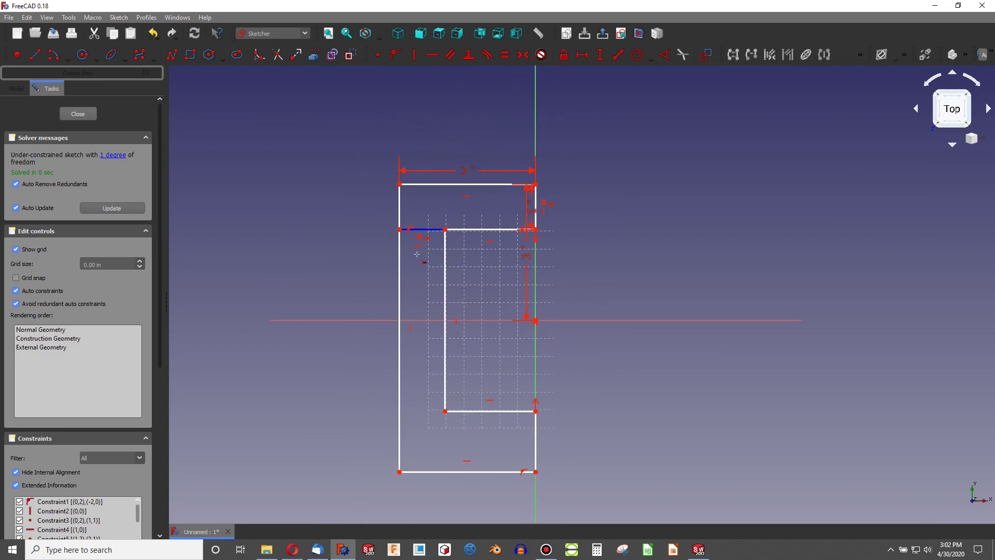
click(400, 259)
text(6)
key(Return)
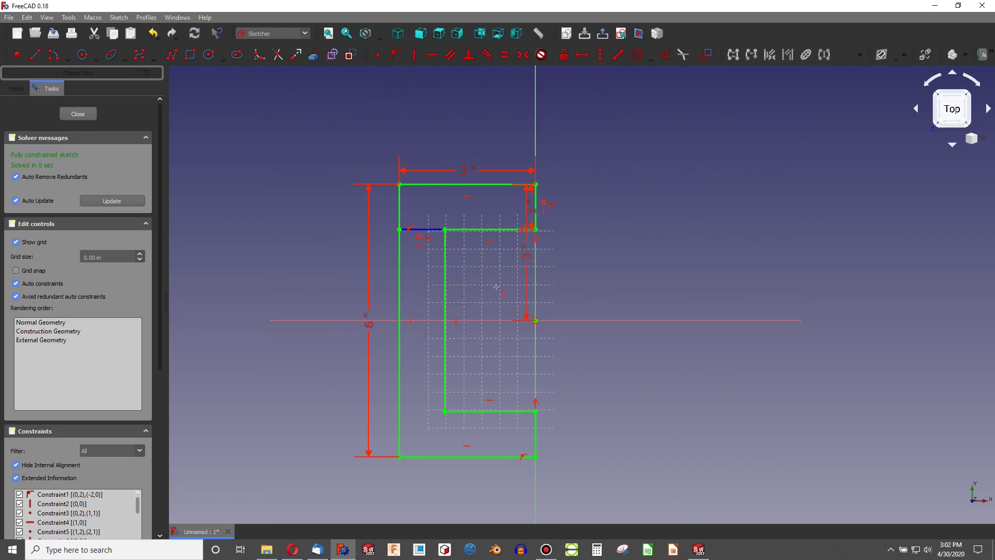
click(77, 114)
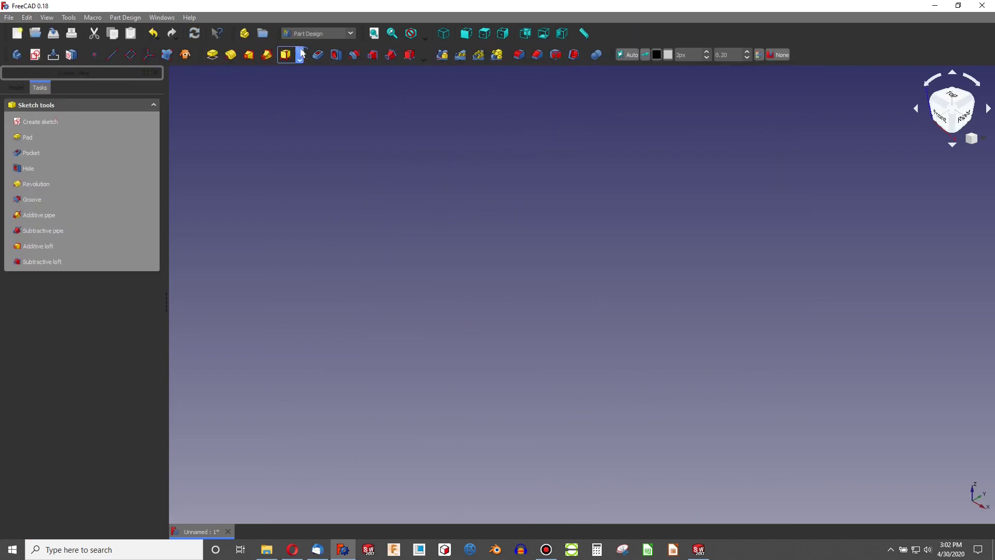
Step: Pad the C-shaped sketch to a length of 2 in
click(28, 137)
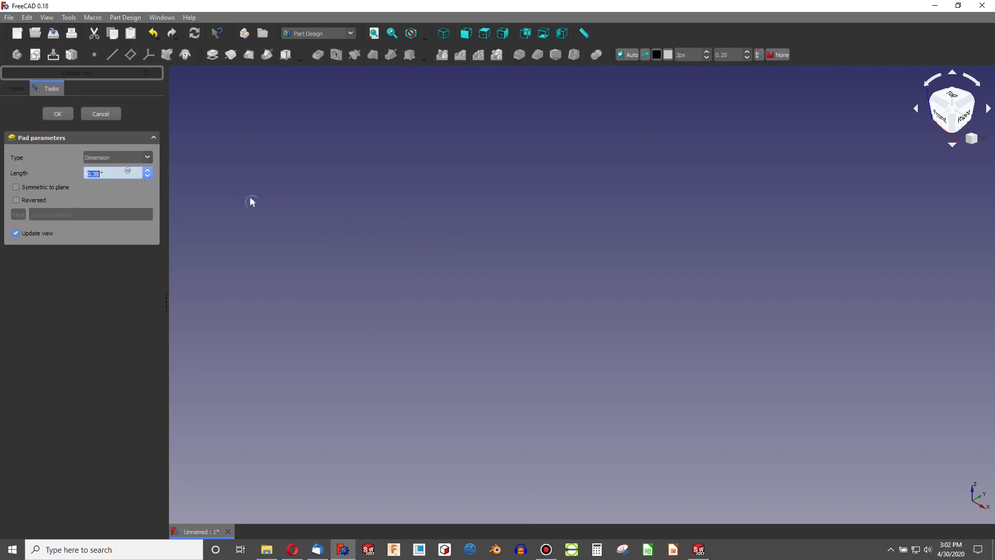
text(2)
key(Return)
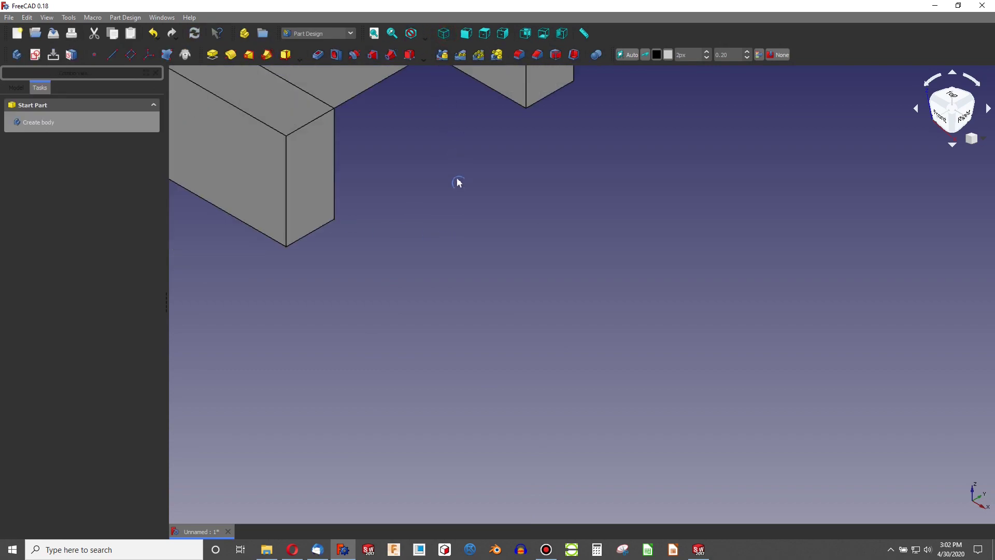
Step: Switch to the FEM workbench and create an analysis container, expanding it in the model tree
click(327, 35)
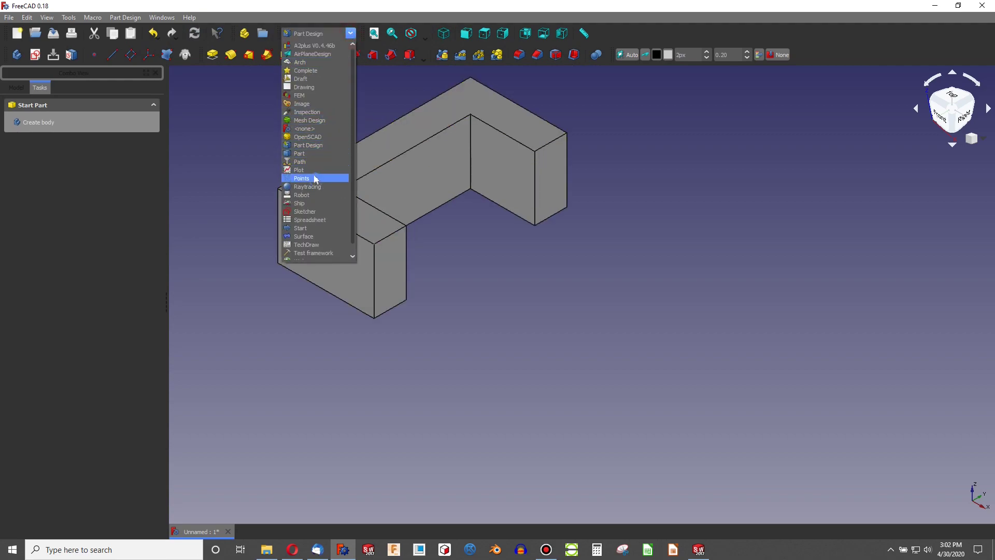
click(421, 173)
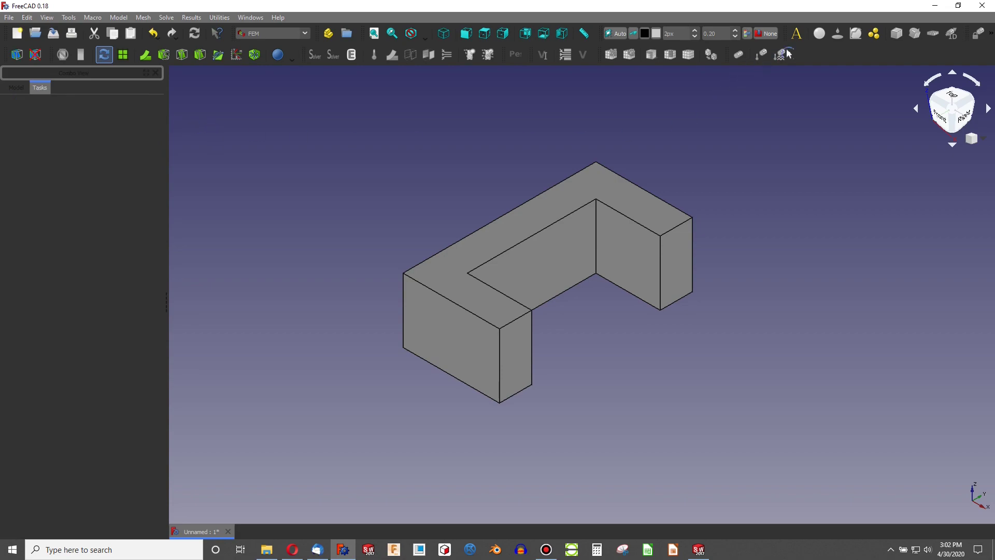
click(797, 34)
click(17, 89)
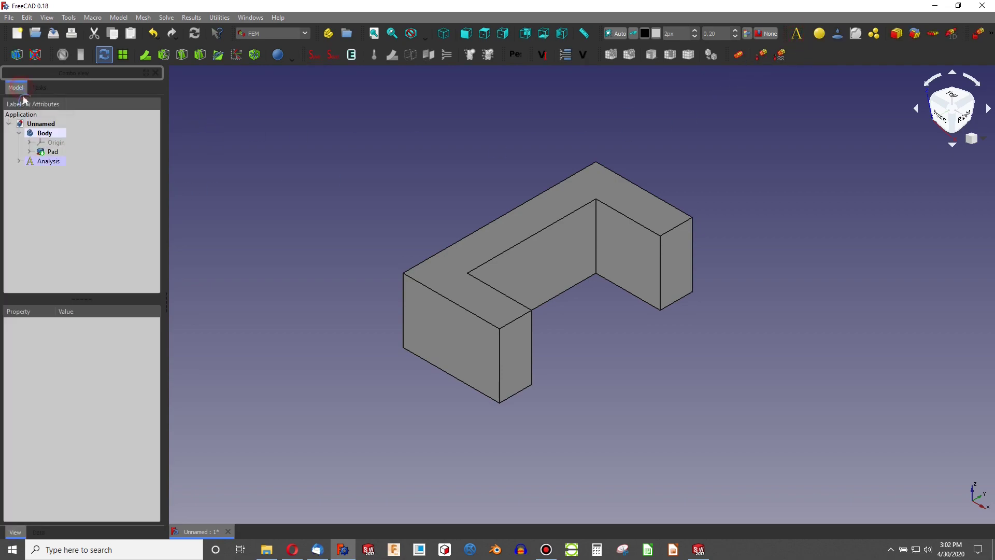
click(19, 161)
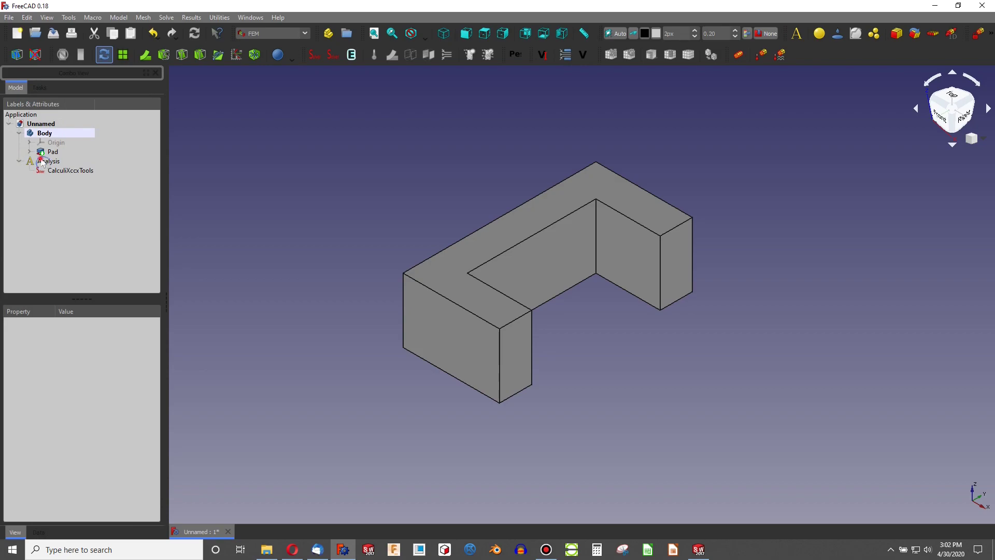
click(41, 161)
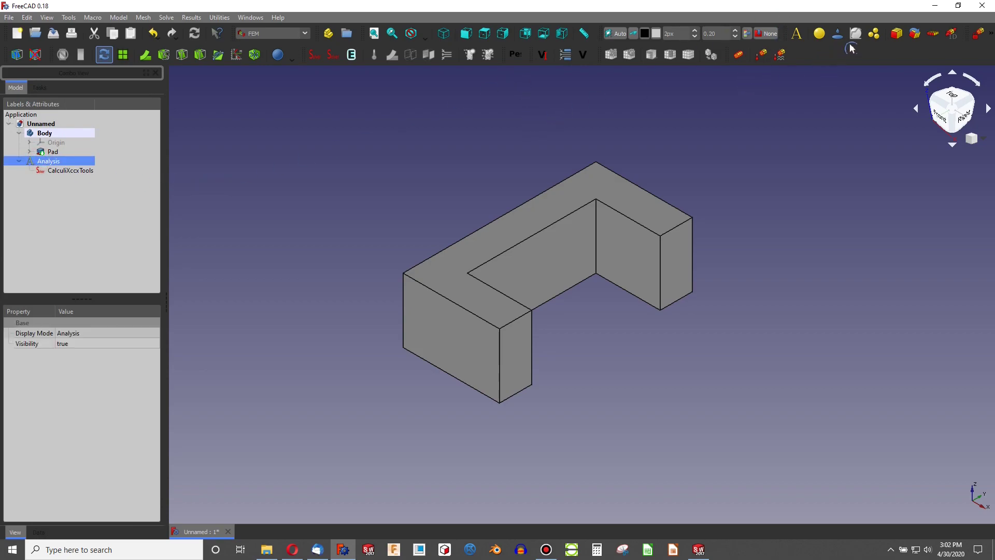
Step: Add a fixed constraint to the outer front end face of the C-shaped body
click(979, 36)
click(458, 326)
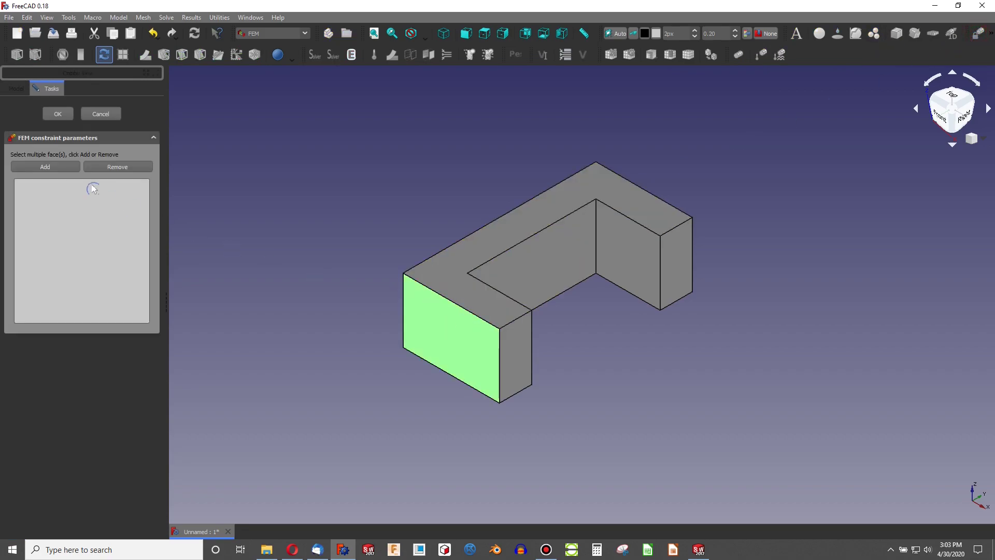
click(37, 166)
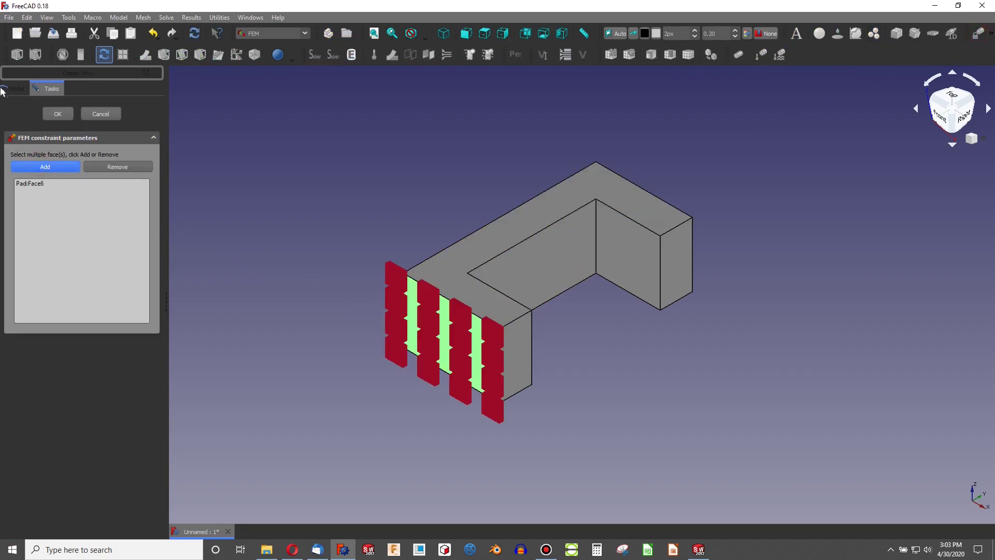
click(57, 113)
Step: Add a force constraint of 250 to the outer end face opposite the fixed one, with the direction reversed toward the body
middle_drag(522, 268, 396, 344)
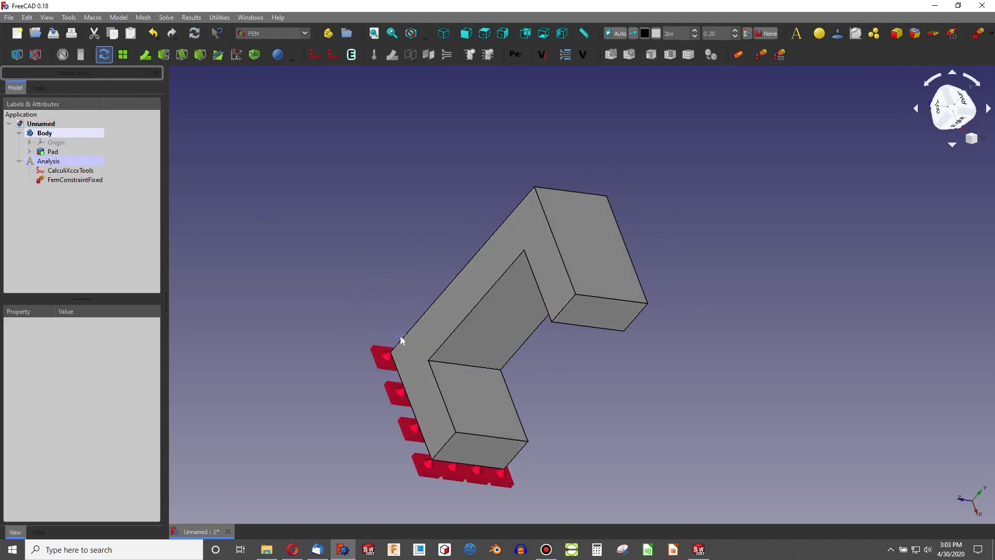
click(595, 259)
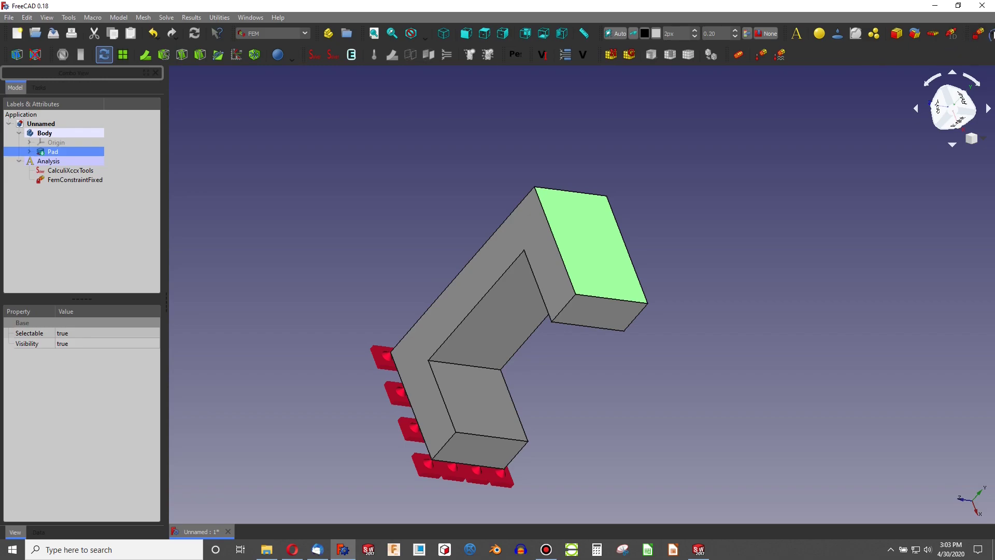
click(990, 34)
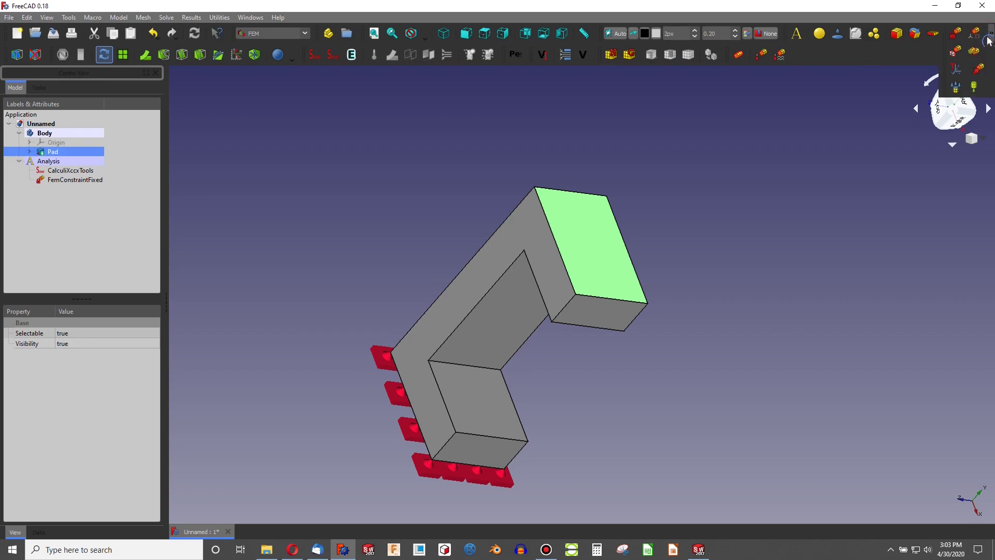
click(979, 71)
click(596, 250)
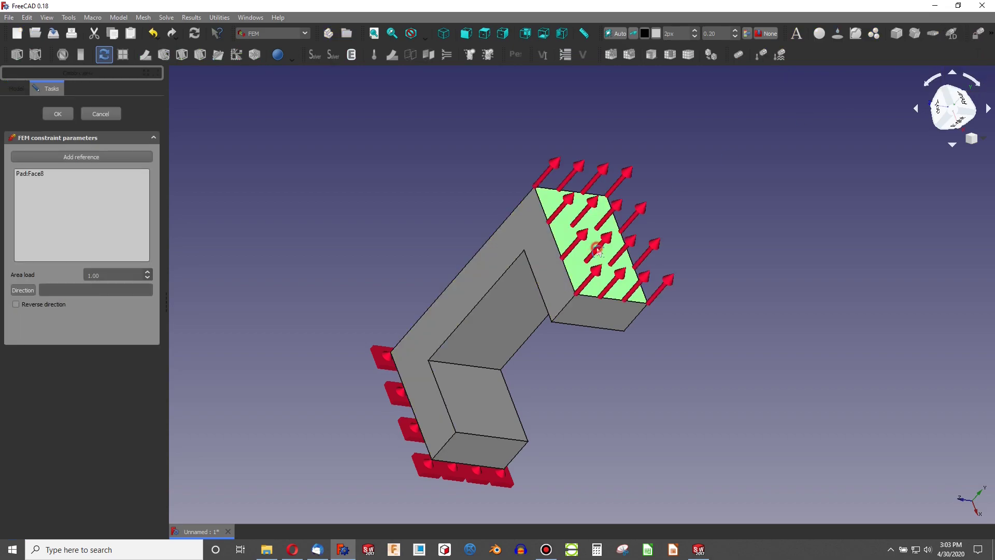
click(16, 306)
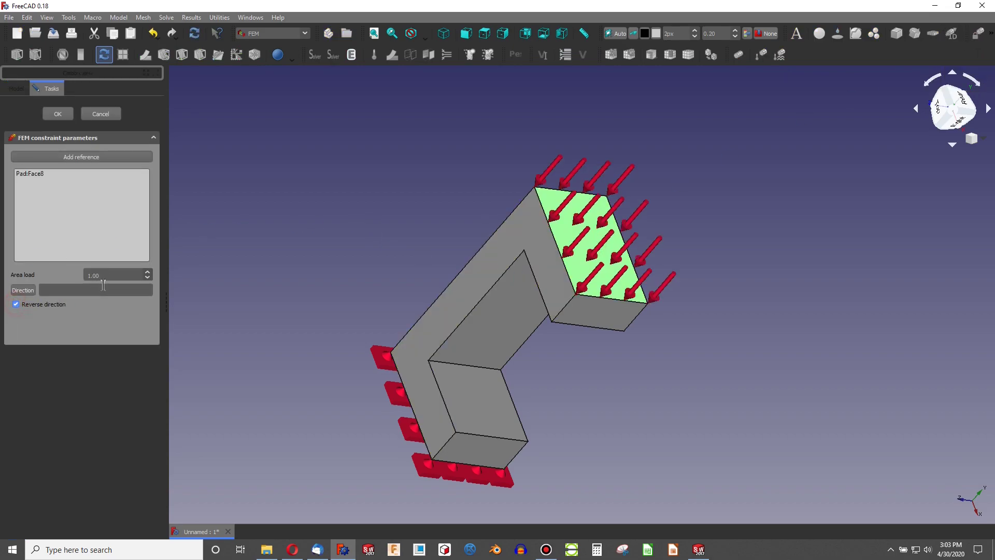
double_click(110, 276)
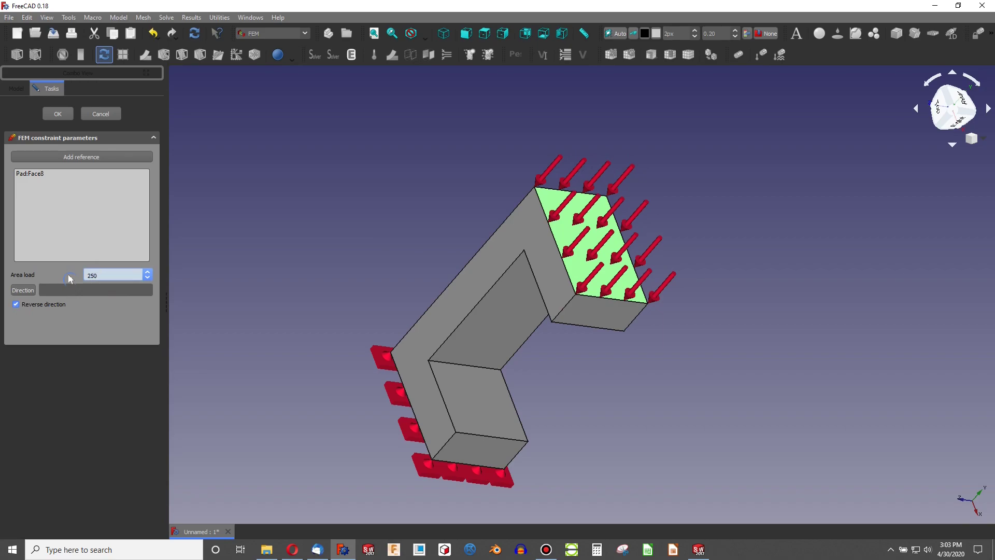
click(58, 114)
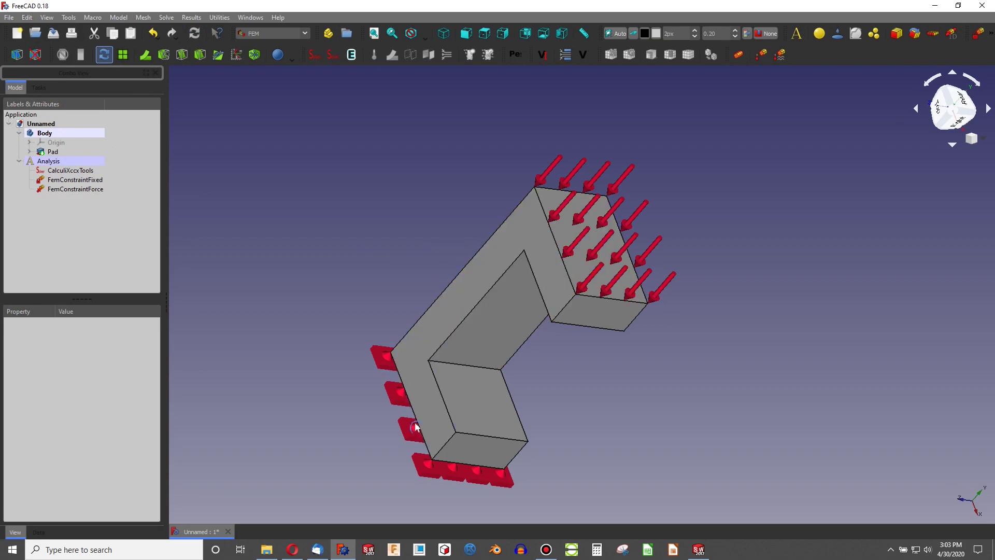
Step: Add a solid material to the analysis using the Steel-C15 material card
click(511, 238)
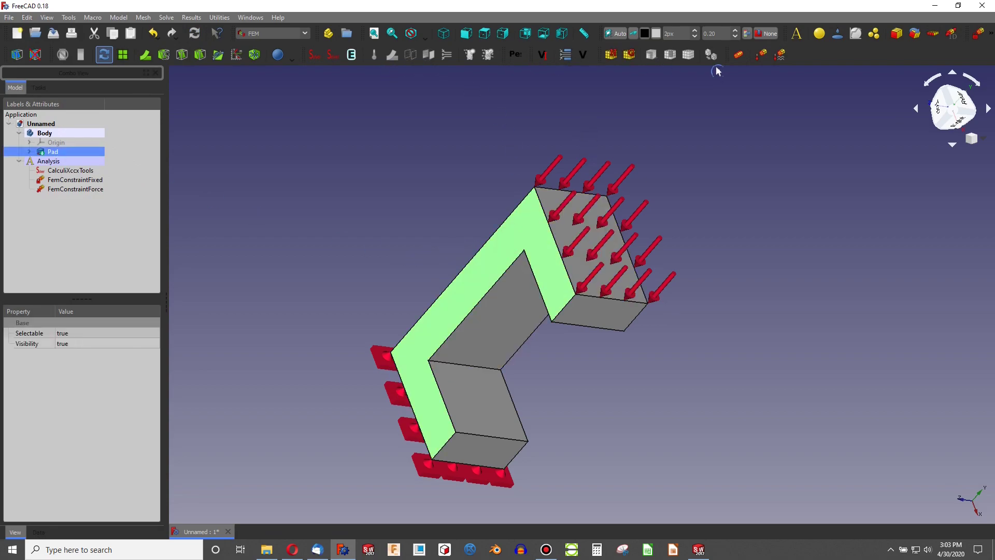
click(819, 34)
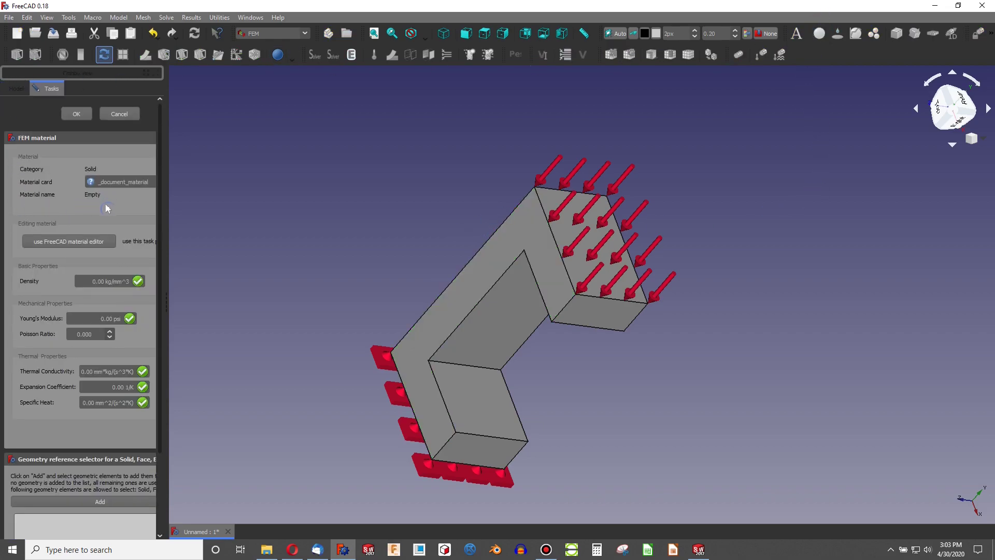
click(91, 239)
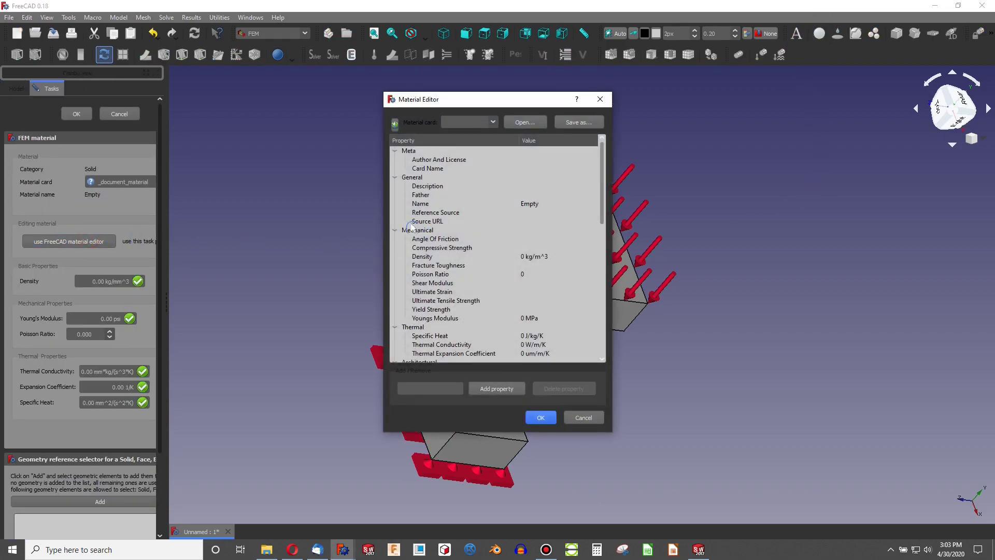
click(600, 99)
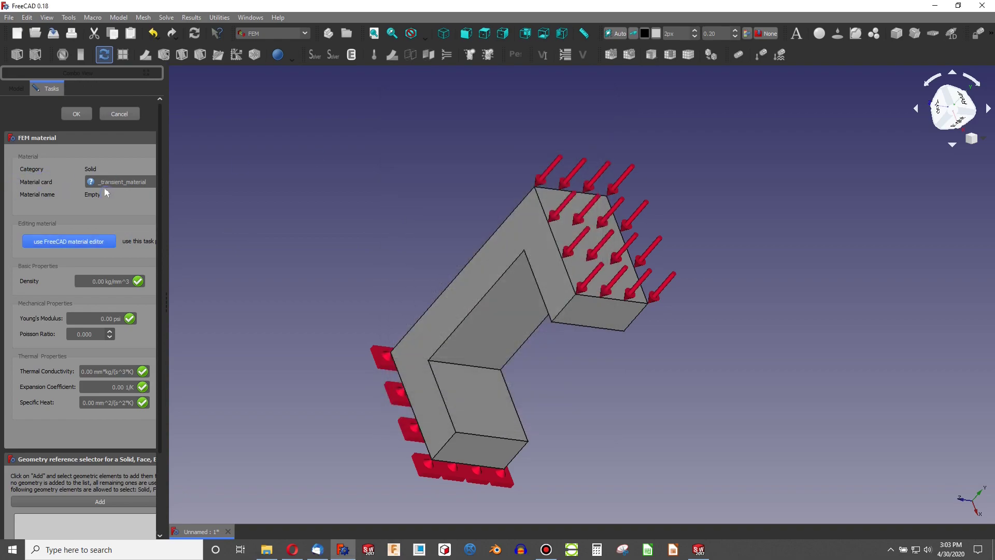
click(121, 183)
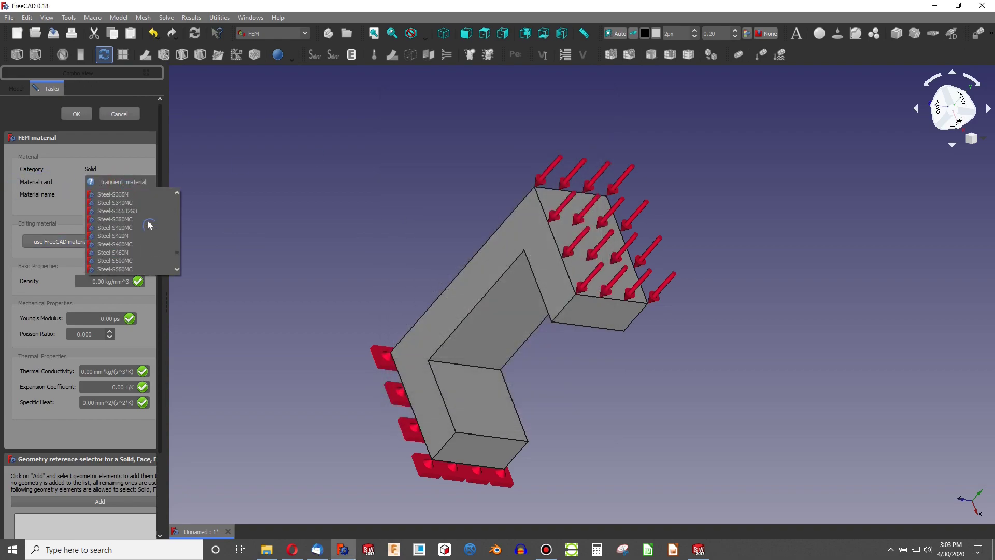
scroll(148, 224, up, 10)
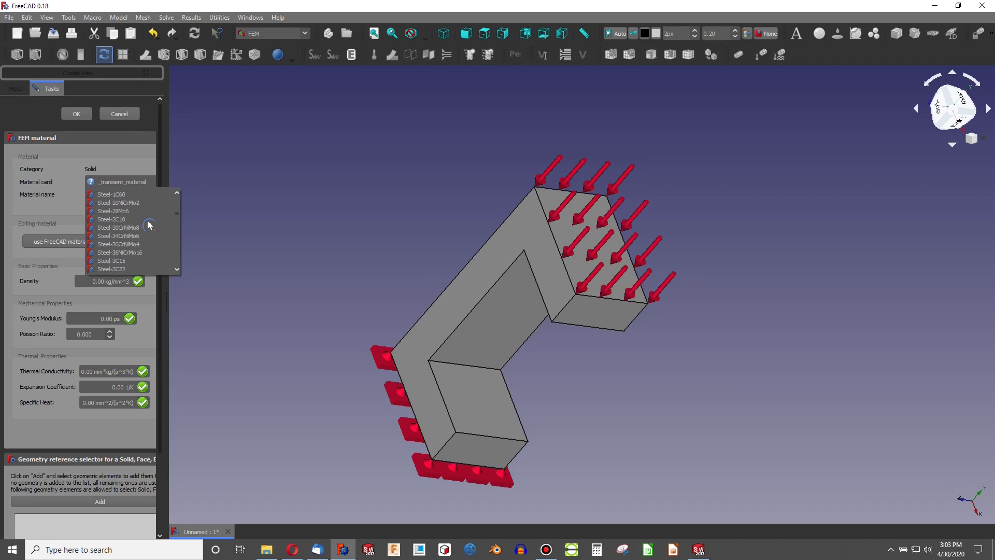
scroll(149, 222, down, 2)
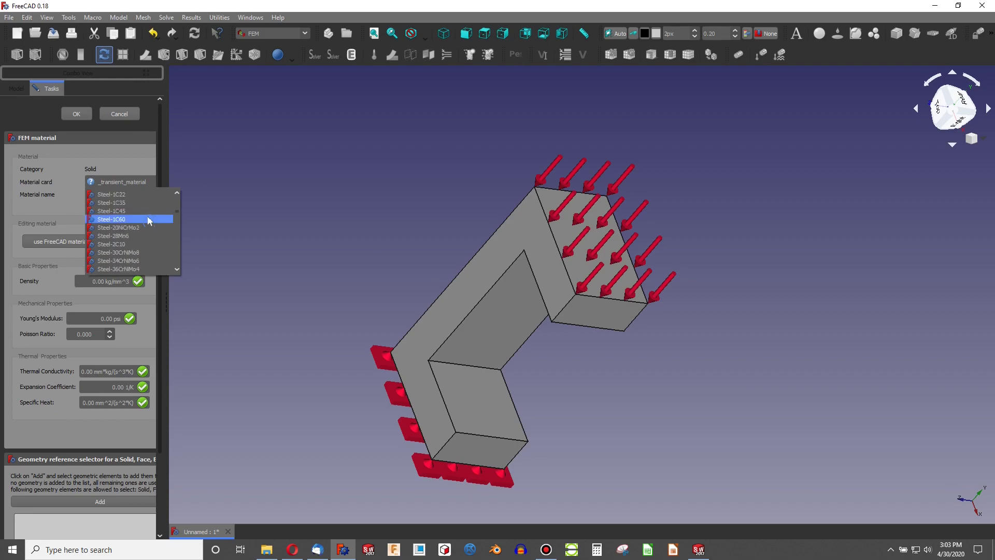
scroll(149, 221, down, 2)
click(132, 226)
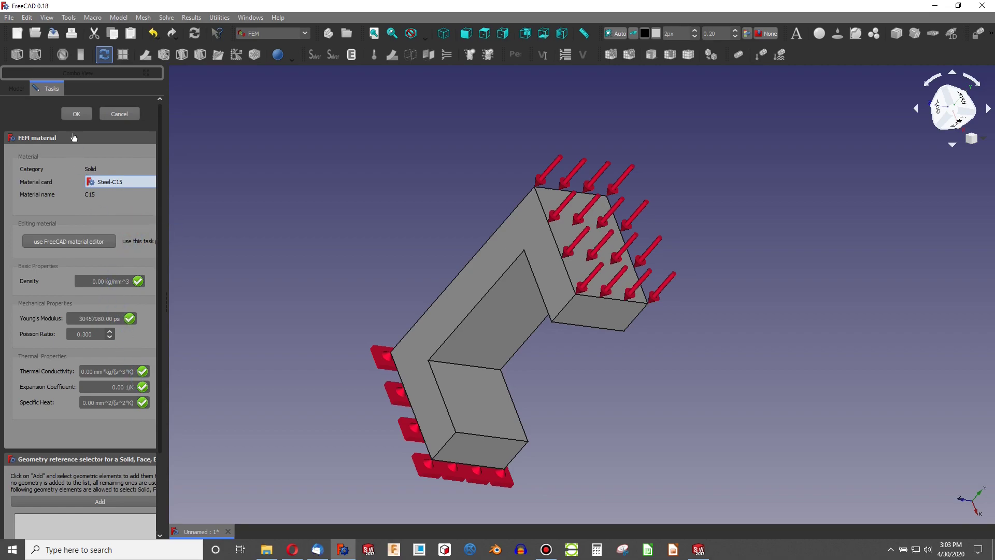
click(76, 113)
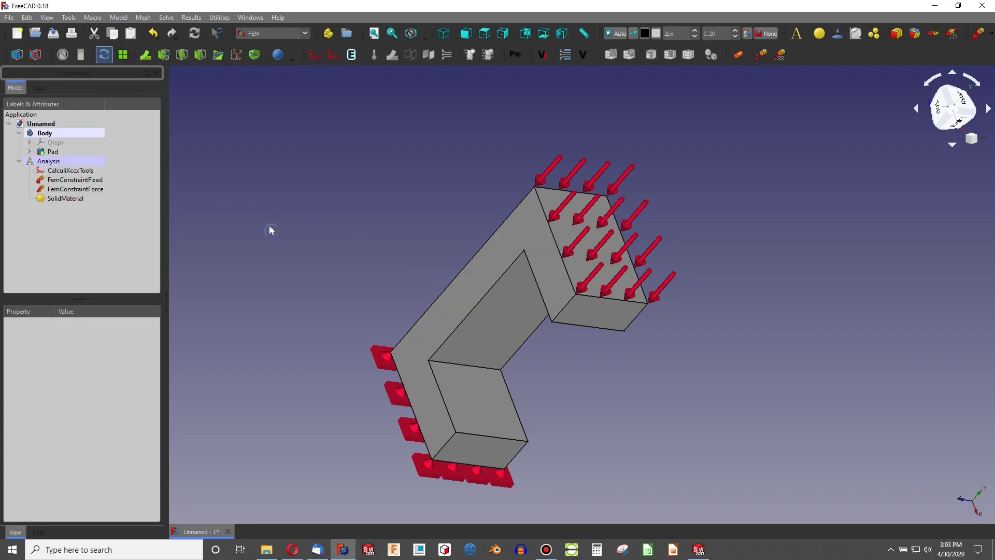
Step: Generate a Gmsh finite element mesh from the pad with automatic maximum and minimum element sizes
click(41, 151)
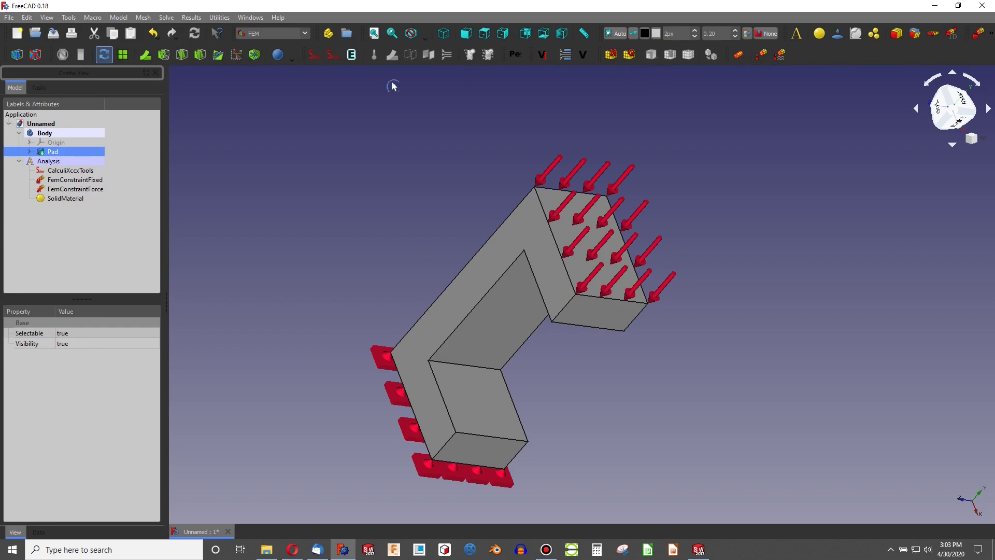
click(629, 55)
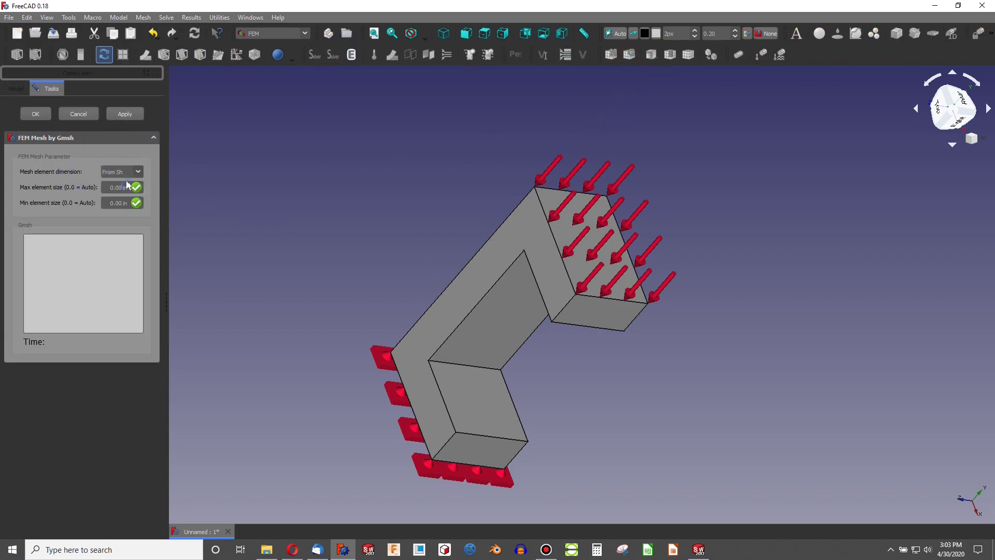
click(123, 113)
click(35, 114)
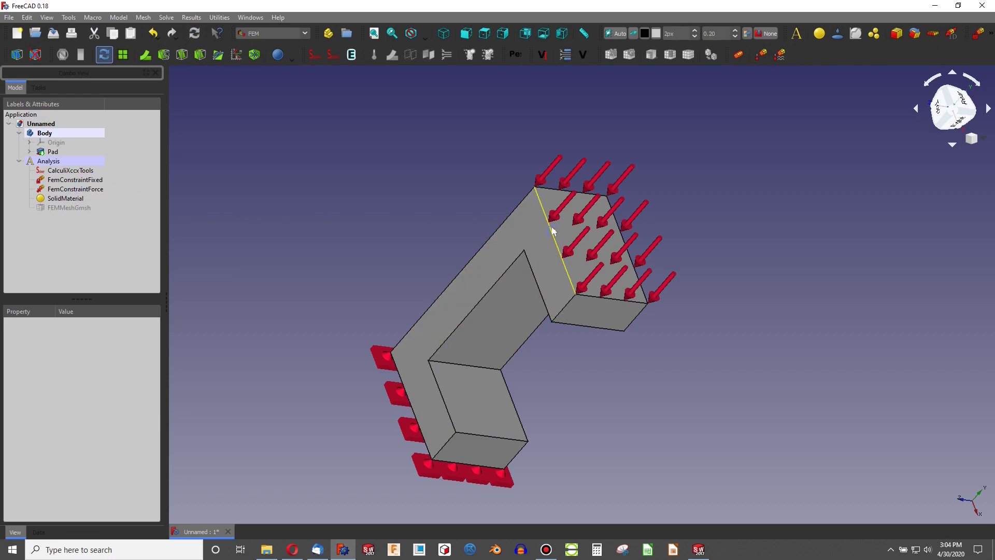
Step: Write the CalculiX input file for a static analysis and run the solver
double_click(66, 171)
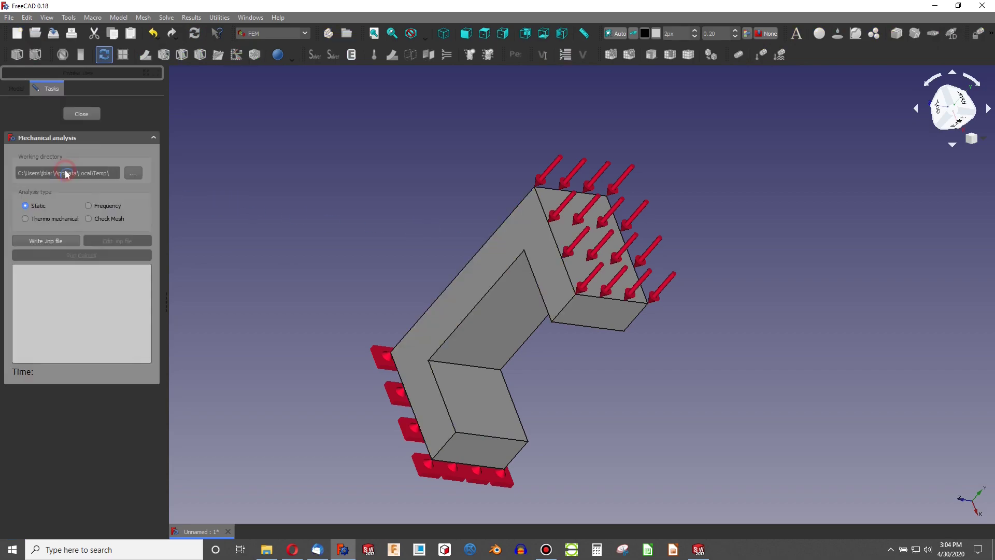
click(45, 241)
click(70, 255)
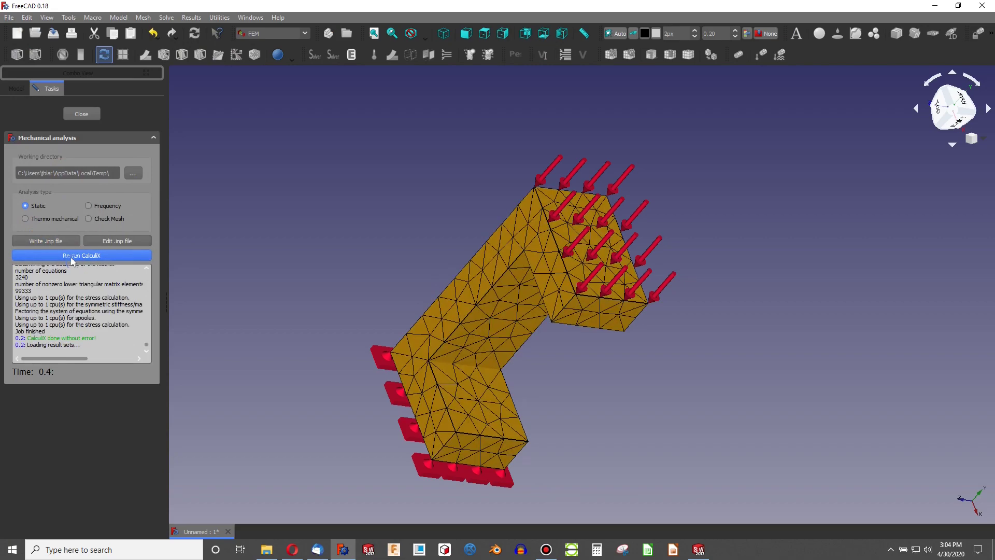
click(81, 114)
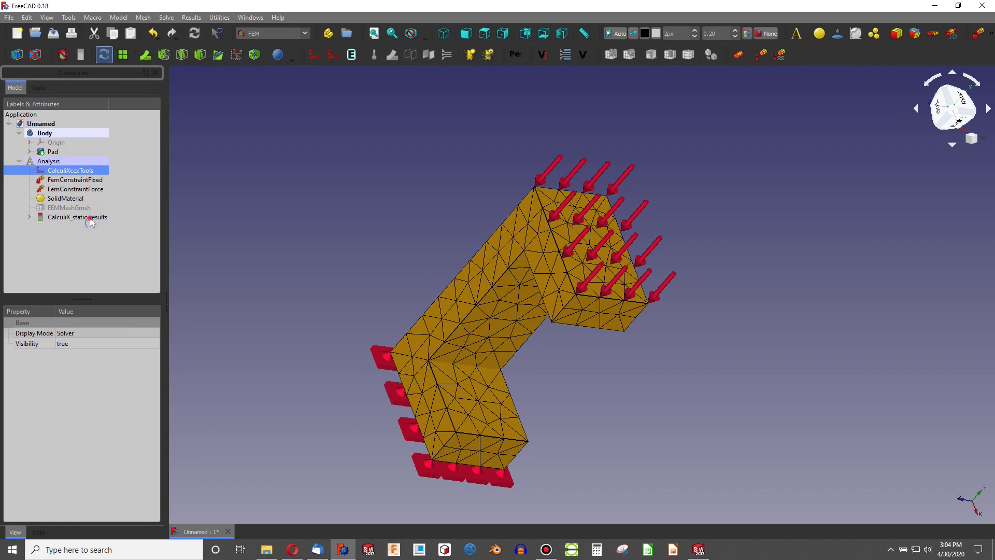
Step: Examine the absolute displacement and Von Mises stress plots of the static results on the C-shaped body
click(25, 183)
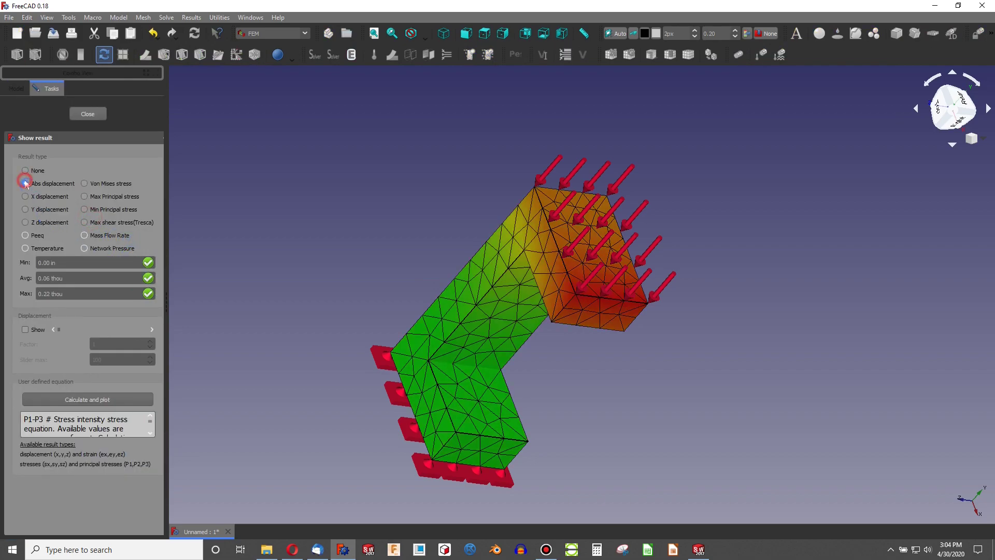
click(85, 184)
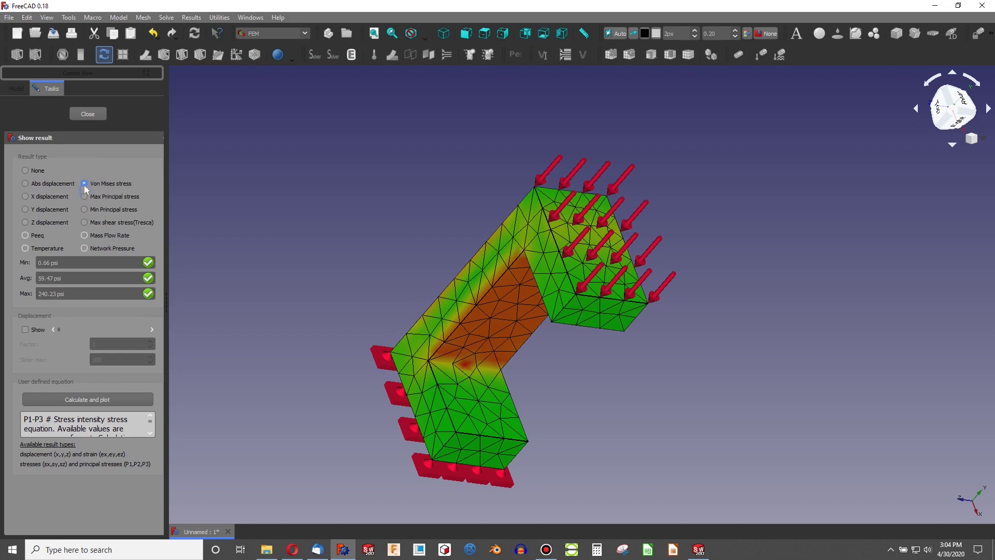
middle_drag(435, 369, 723, 329)
middle_drag(785, 181, 521, 209)
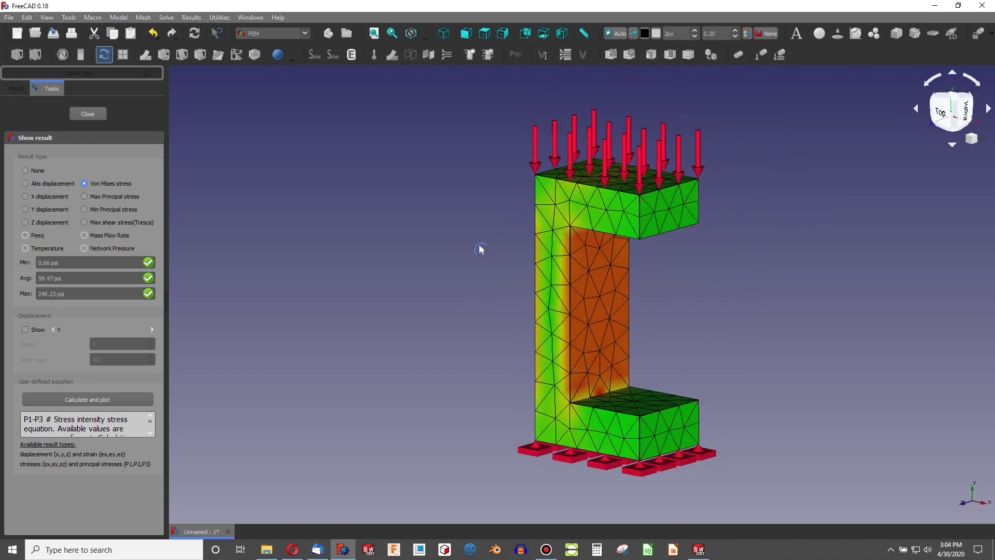
click(87, 114)
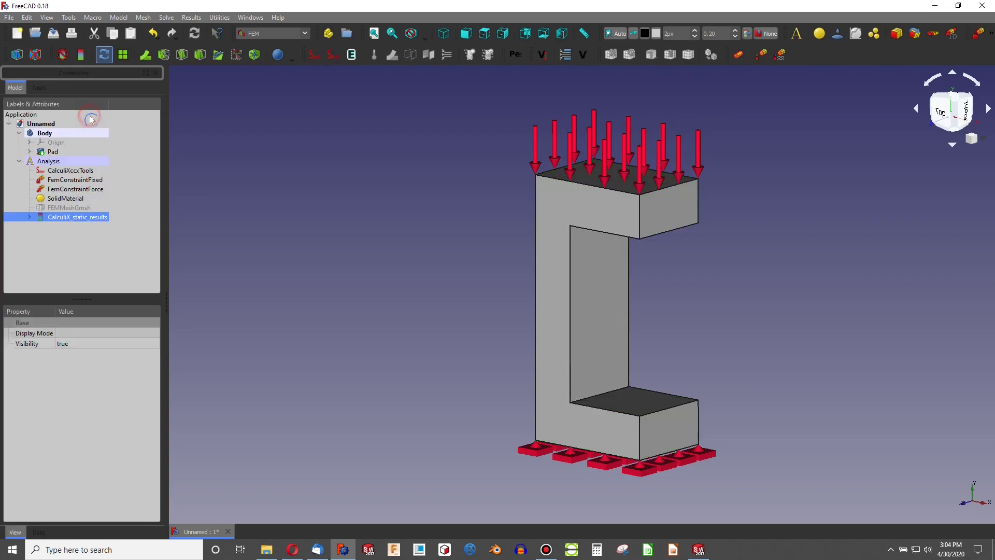
Step: Create a post-processing pipeline from the CalculiX static results and set its display mode to Surface
click(77, 245)
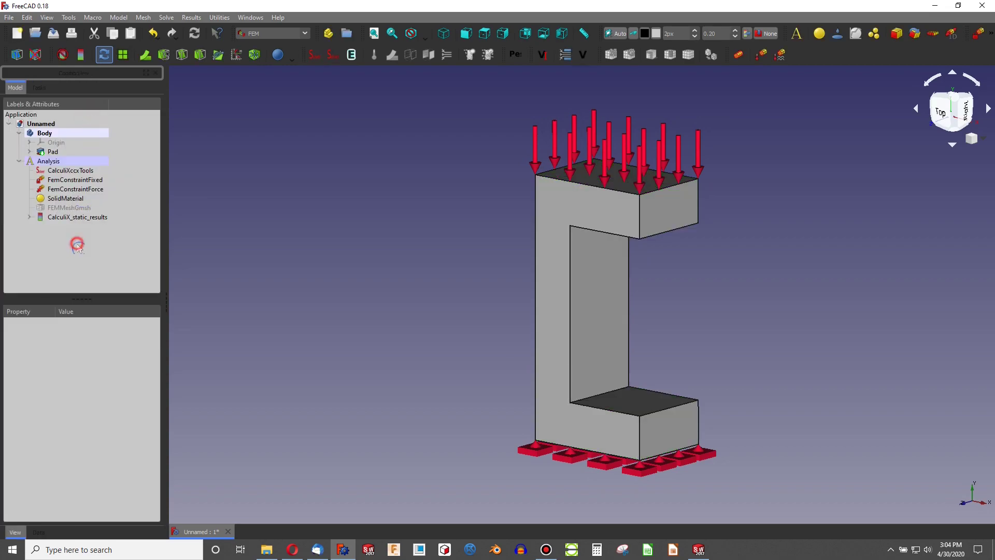
click(86, 218)
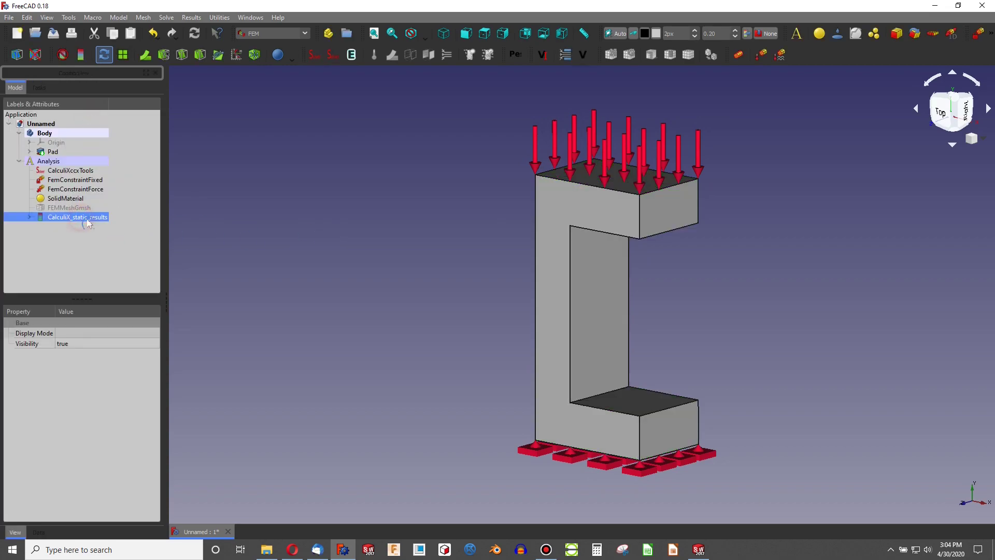
click(124, 55)
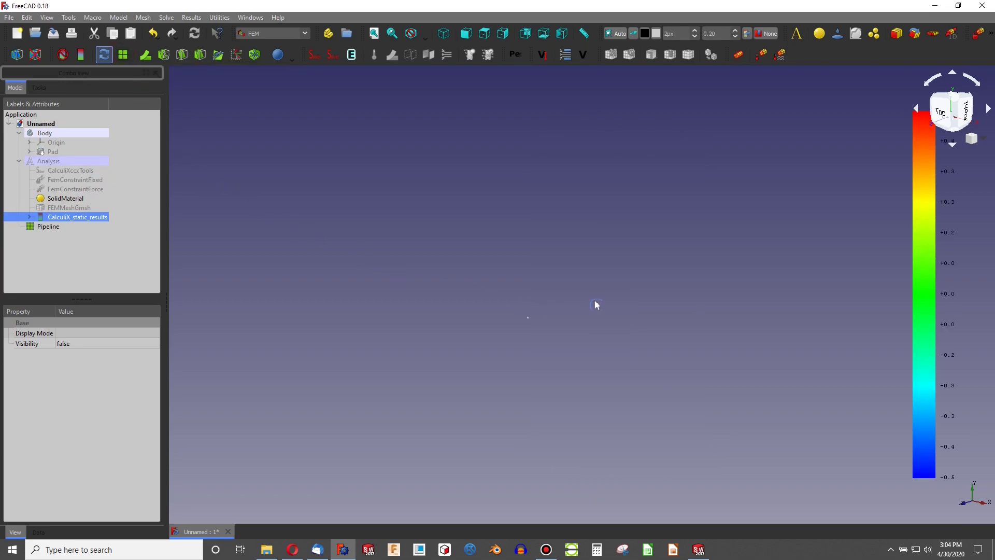
double_click(48, 227)
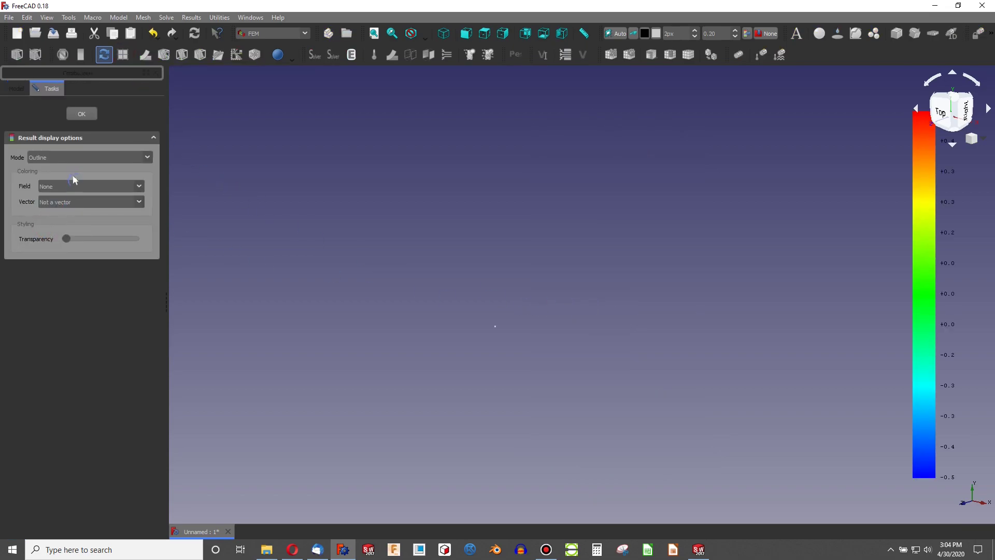
click(82, 158)
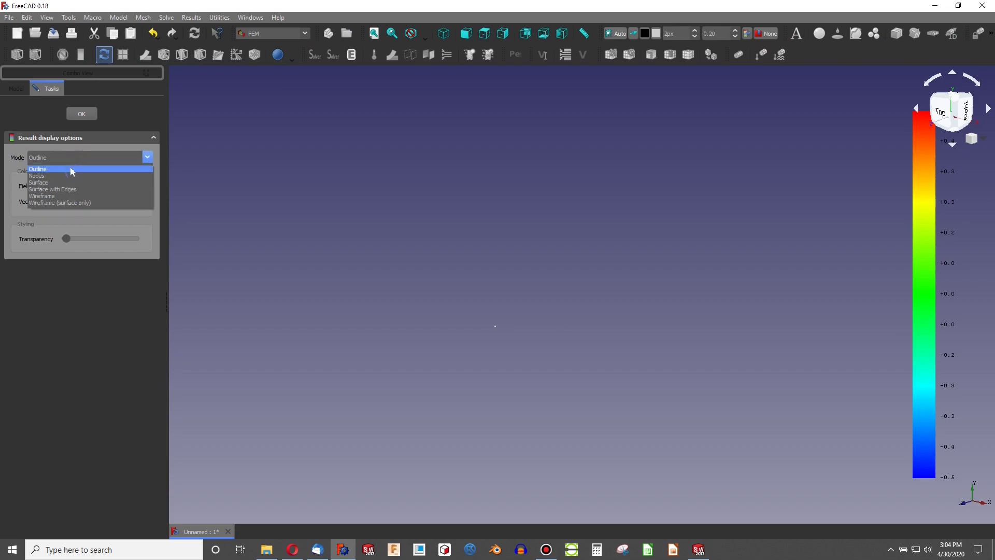
click(57, 182)
middle_drag(400, 328, 363, 171)
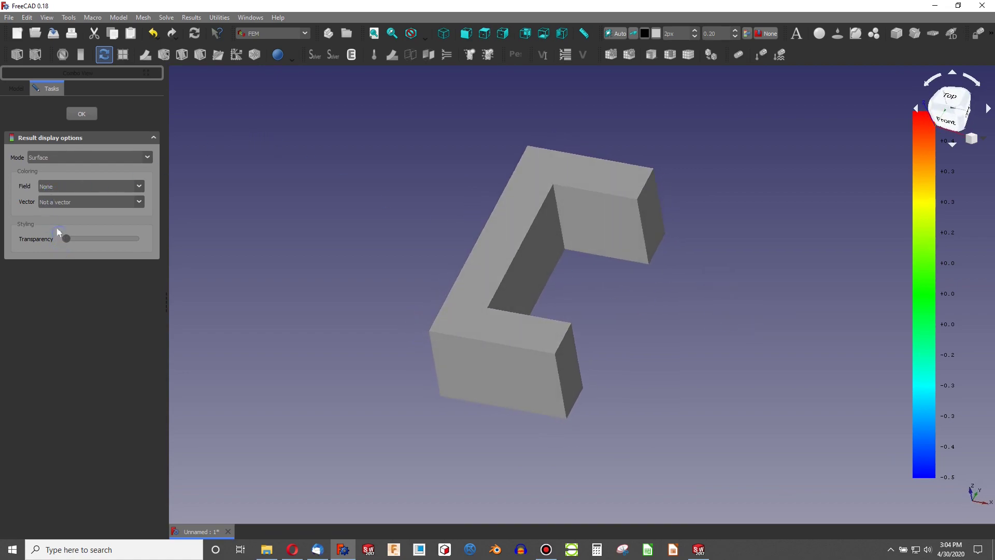
Step: Color the pipeline surface by the DisplacementVectors field
click(61, 187)
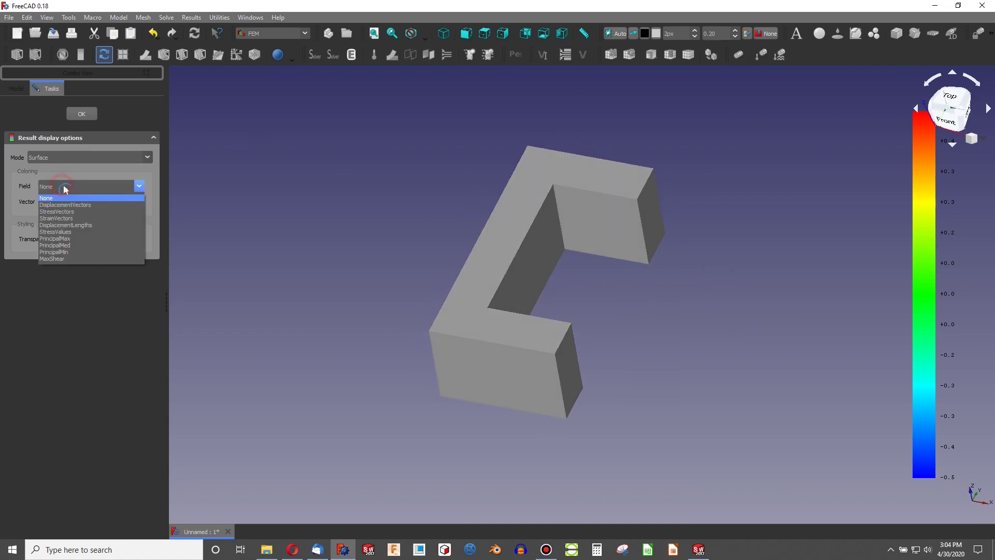
click(87, 205)
middle_drag(532, 324, 482, 333)
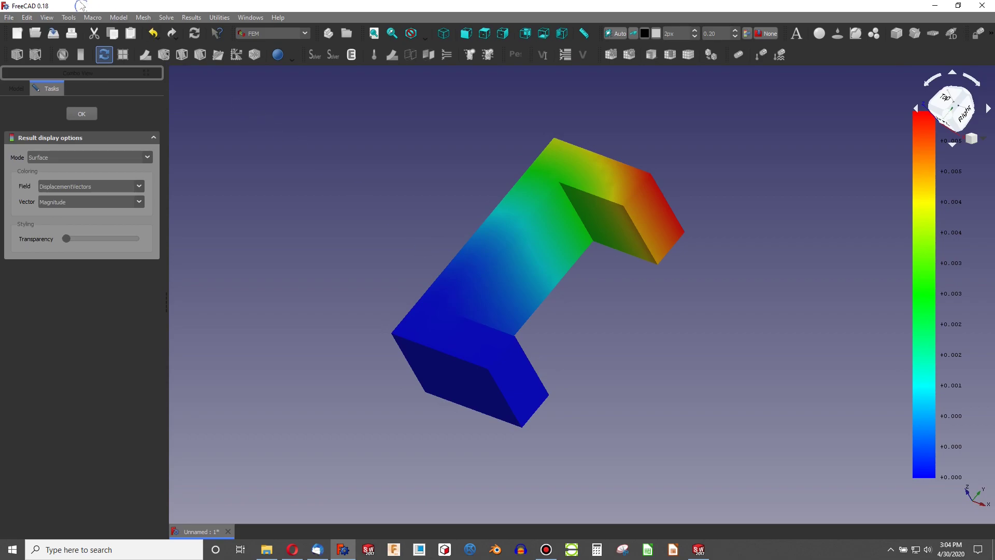
Step: Disable the backlight color in the 3D view display preferences and inspect the pipeline surface
click(27, 18)
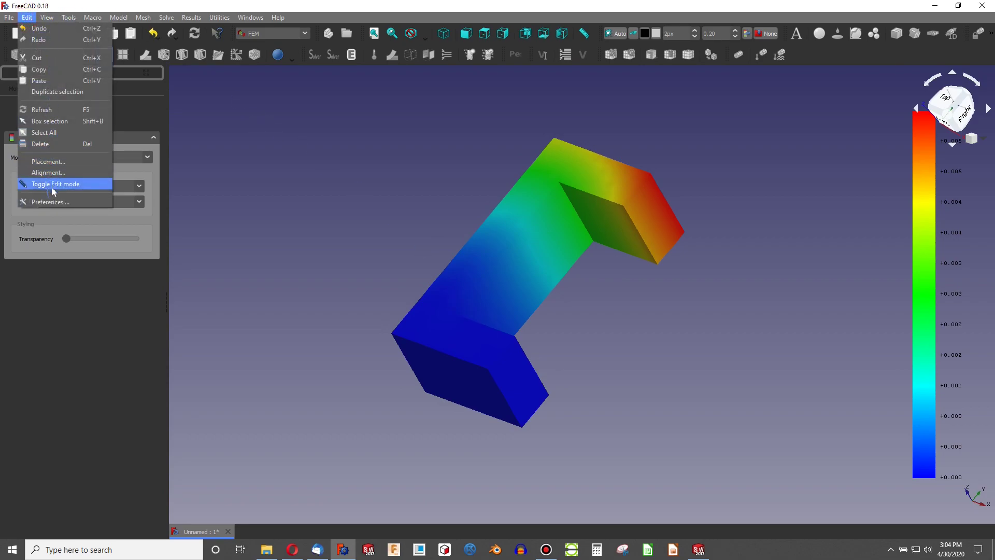
click(47, 201)
click(383, 124)
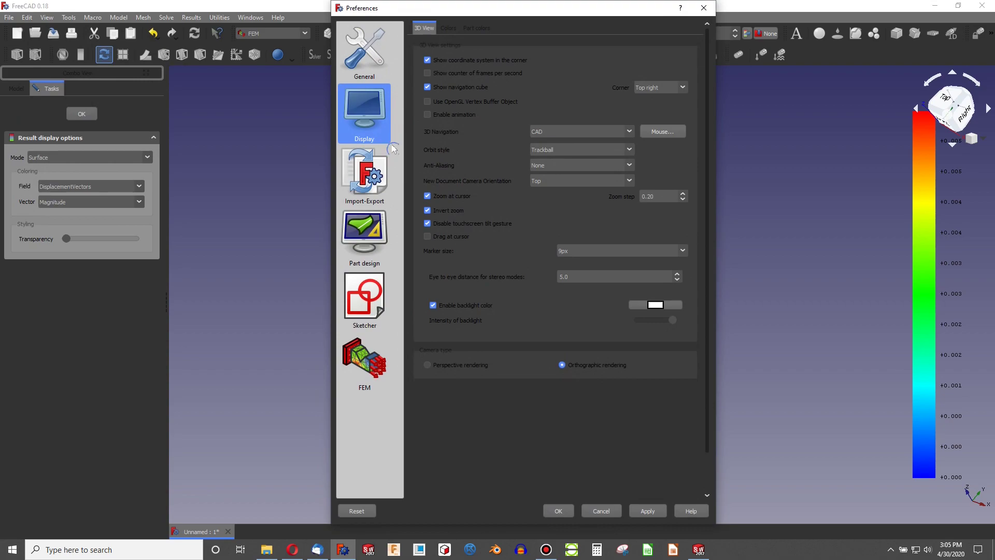
click(433, 305)
click(648, 511)
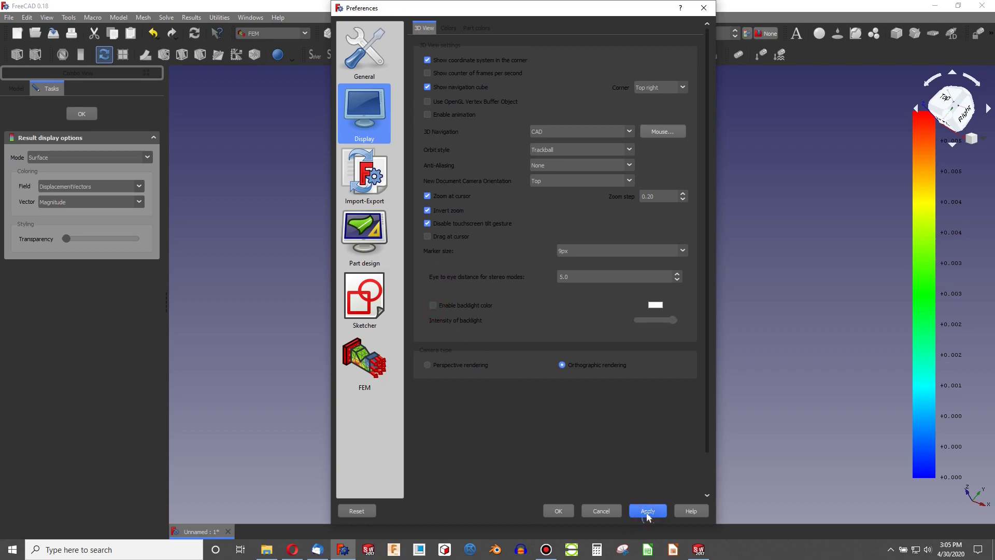
click(555, 510)
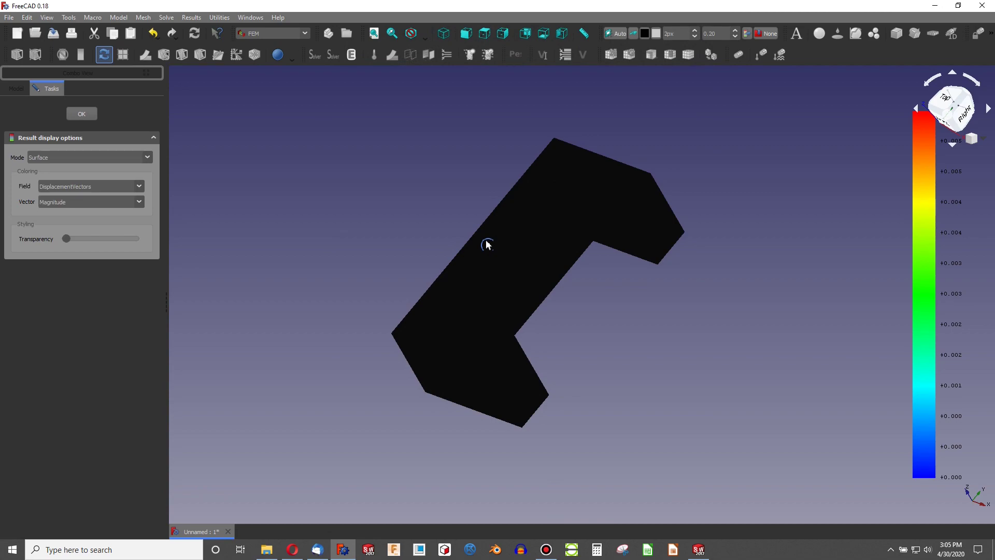
middle_drag(472, 259, 511, 328)
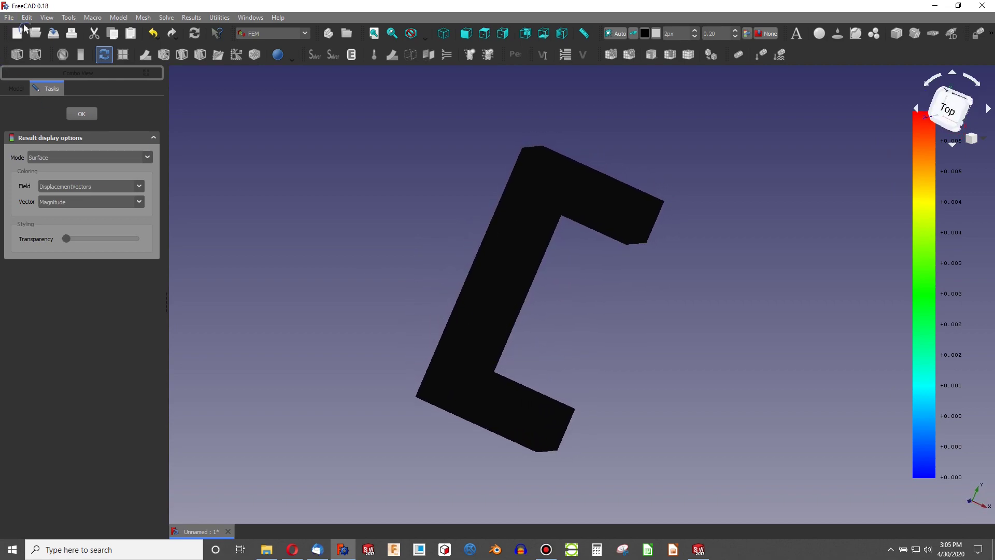
Step: Re-enable the backlight color in the 3D view display preferences and inspect the C-shaped pipeline surface at an angle
click(28, 19)
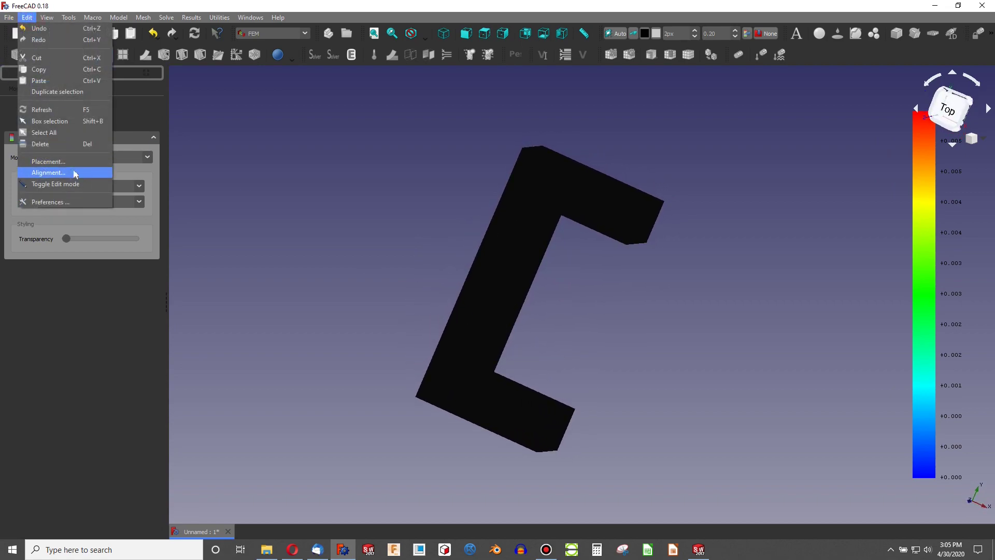
click(54, 201)
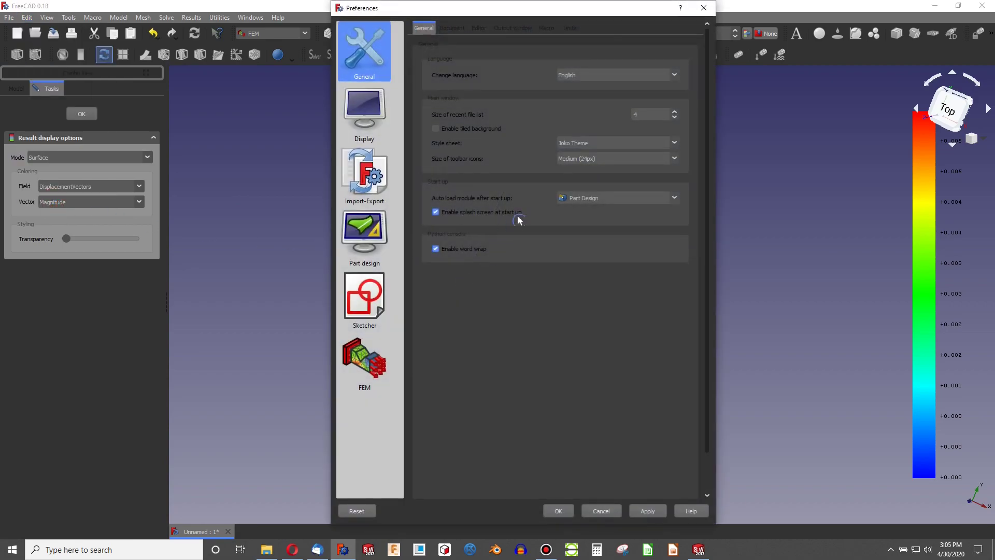
click(364, 110)
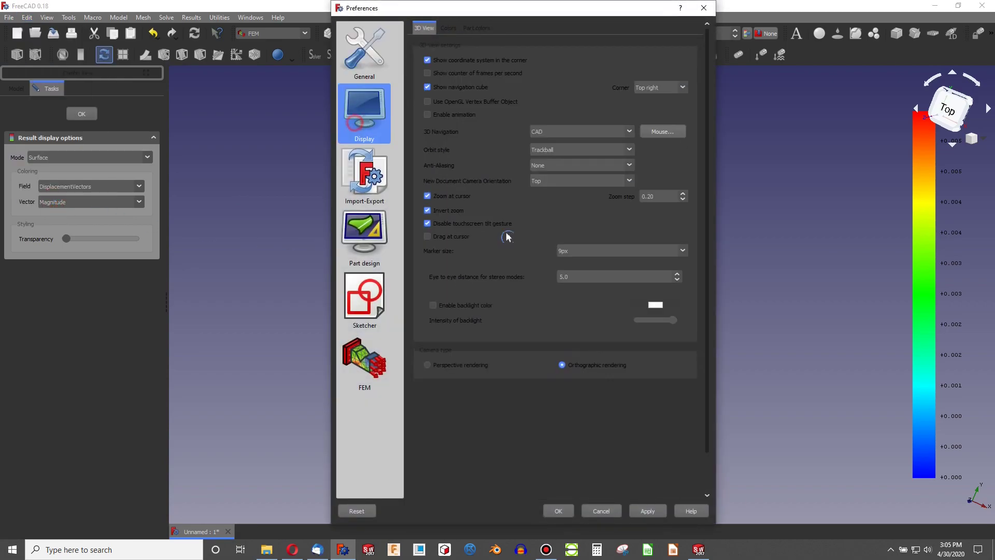
click(433, 305)
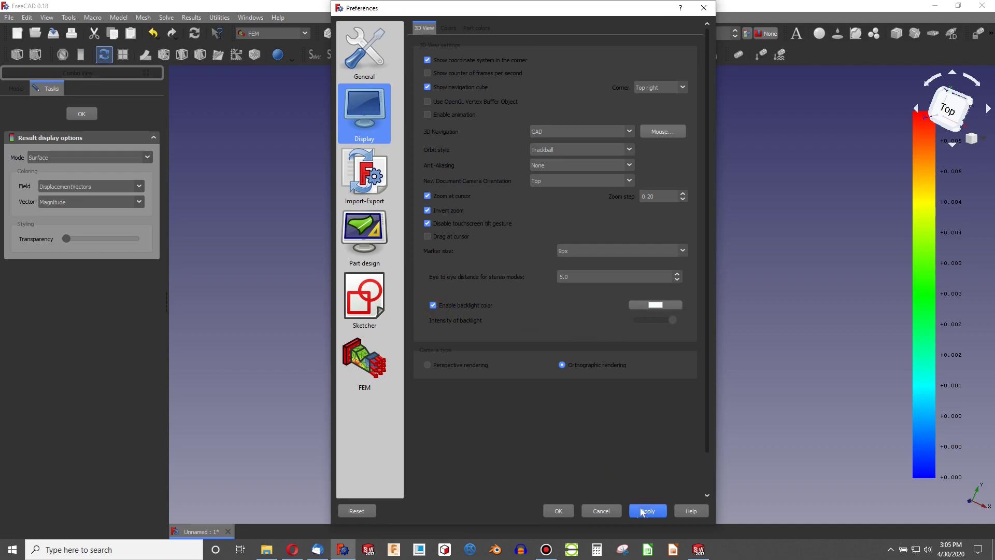
click(565, 509)
middle_drag(539, 315, 472, 322)
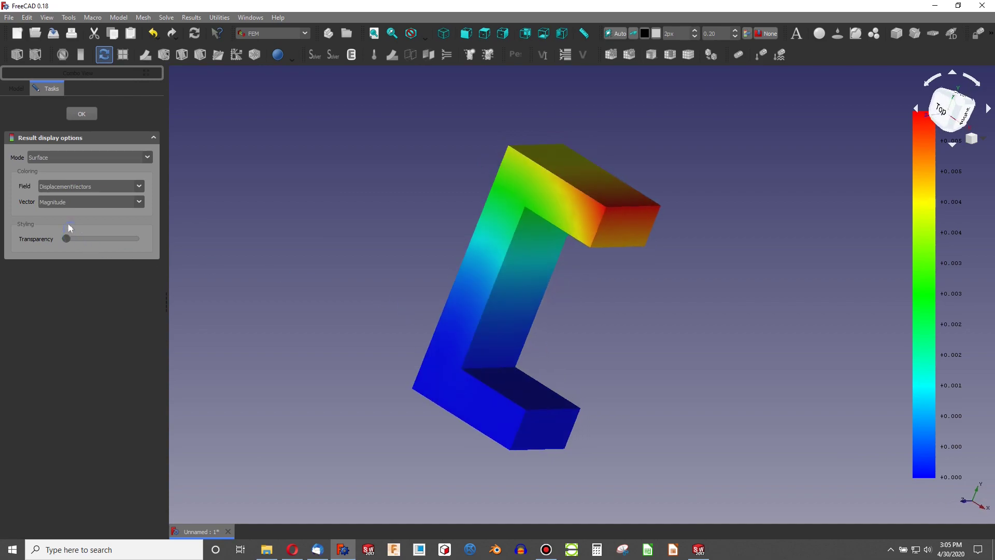
Step: Compare the pipeline surface colored by StrainVectors, StressVectors and PrincipalMax, and return the coloring field to DisplacementVectors
click(140, 188)
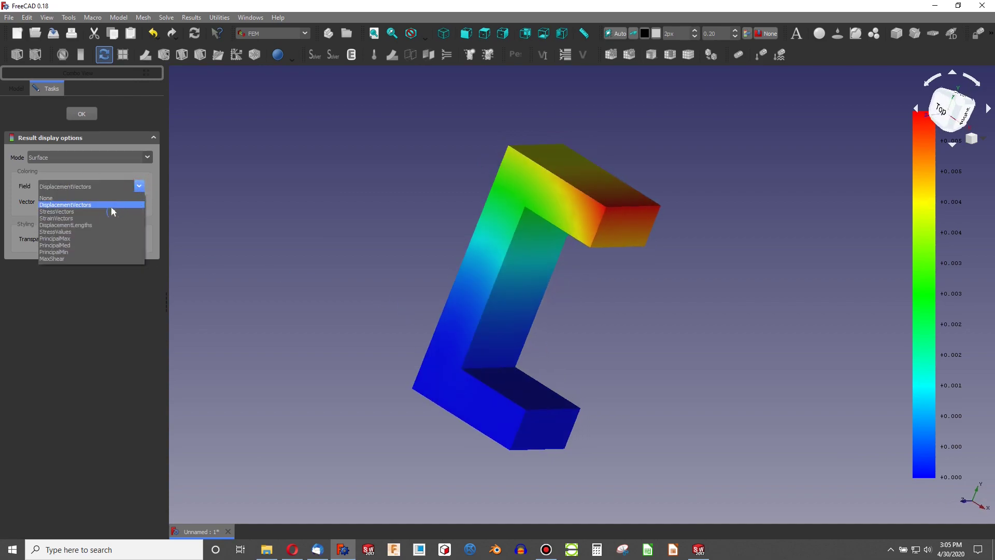
click(107, 218)
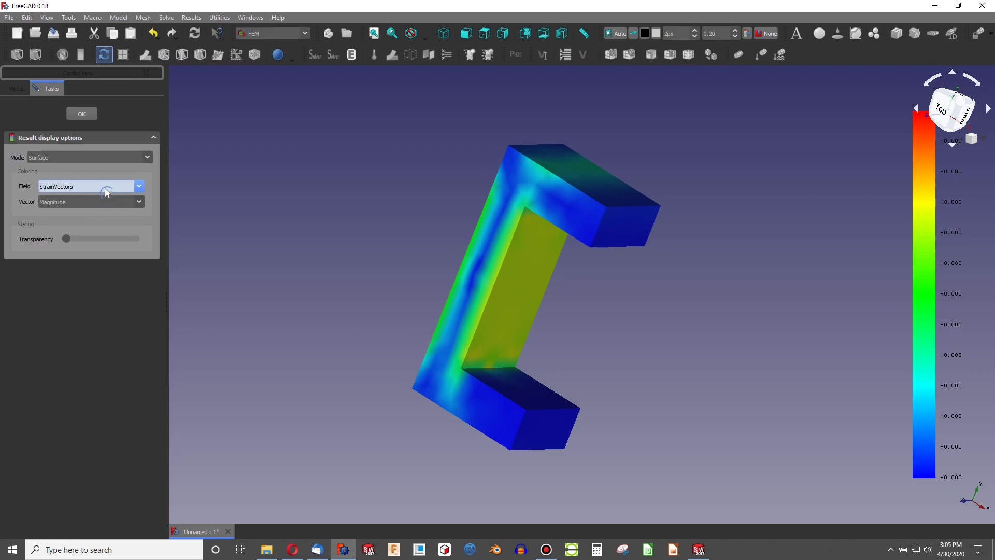
click(140, 184)
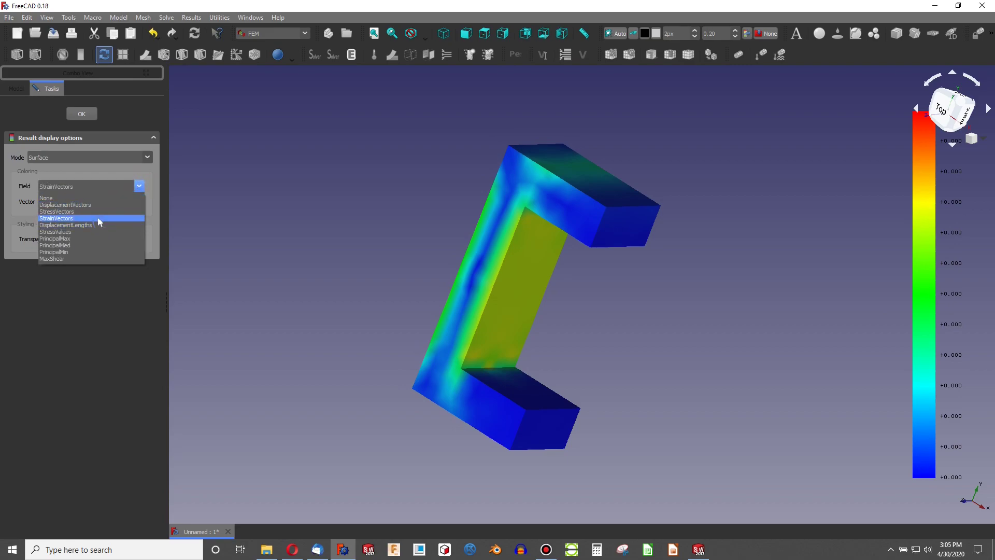
click(99, 211)
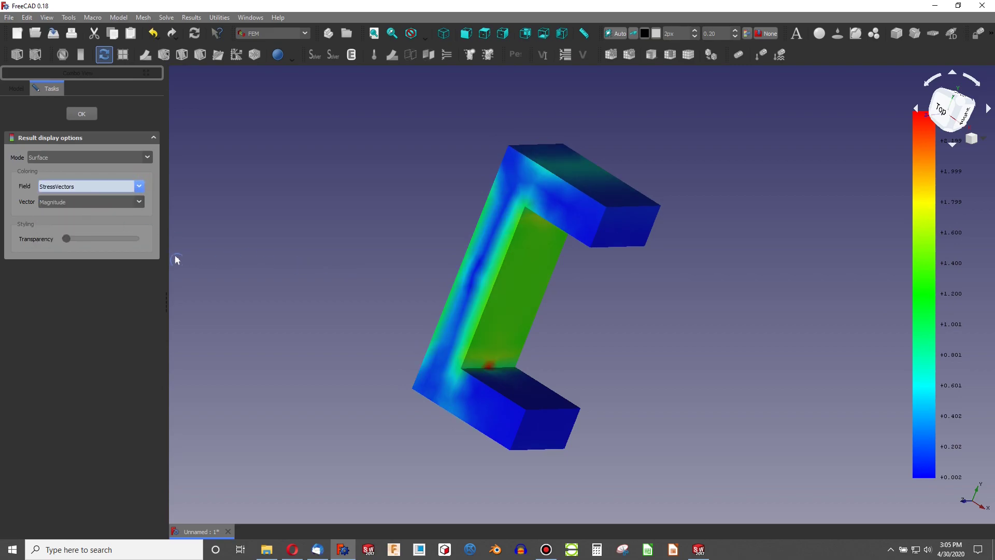
click(143, 188)
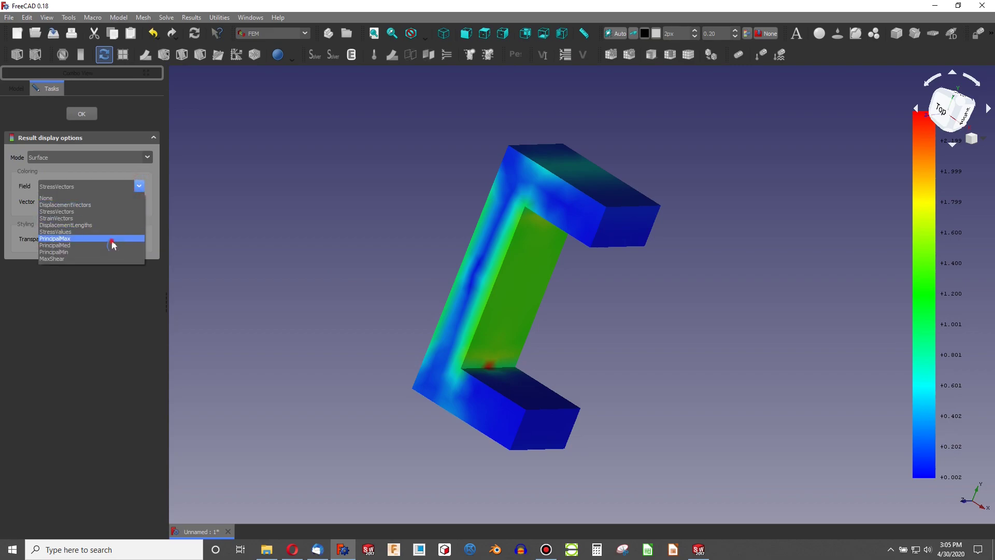
click(111, 241)
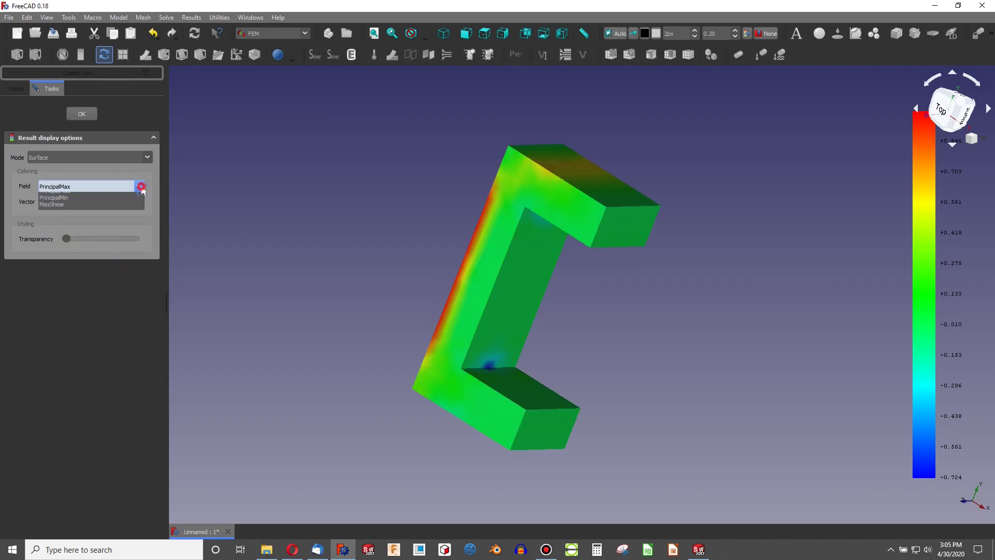
click(140, 187)
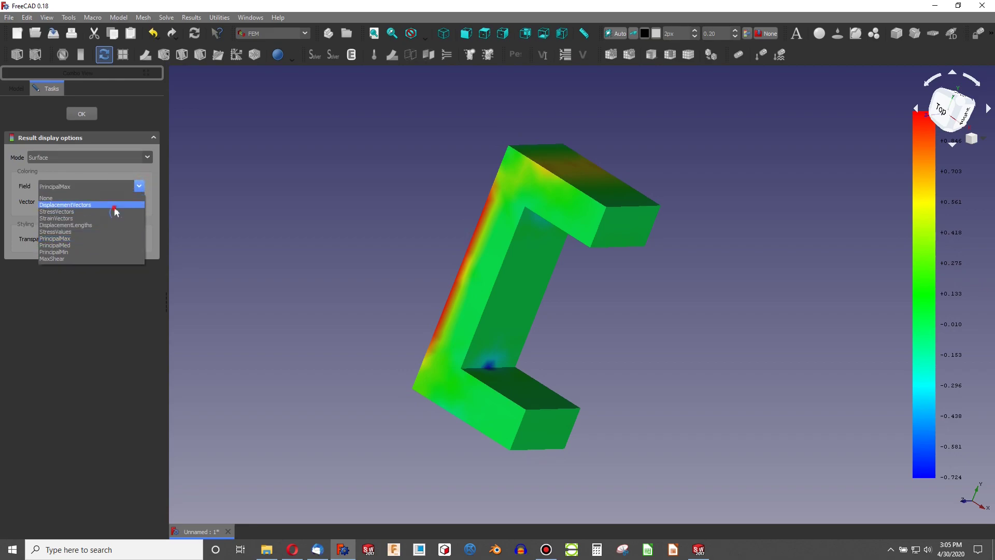
click(114, 205)
Step: Change the result color bar's gradient to white-black
double_click(924, 454)
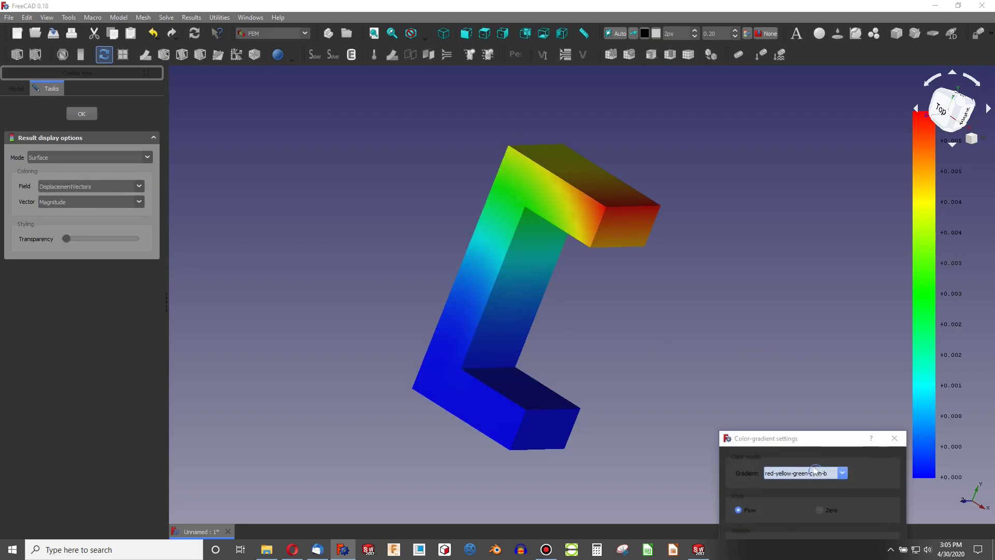
drag(795, 435, 742, 191)
click(789, 228)
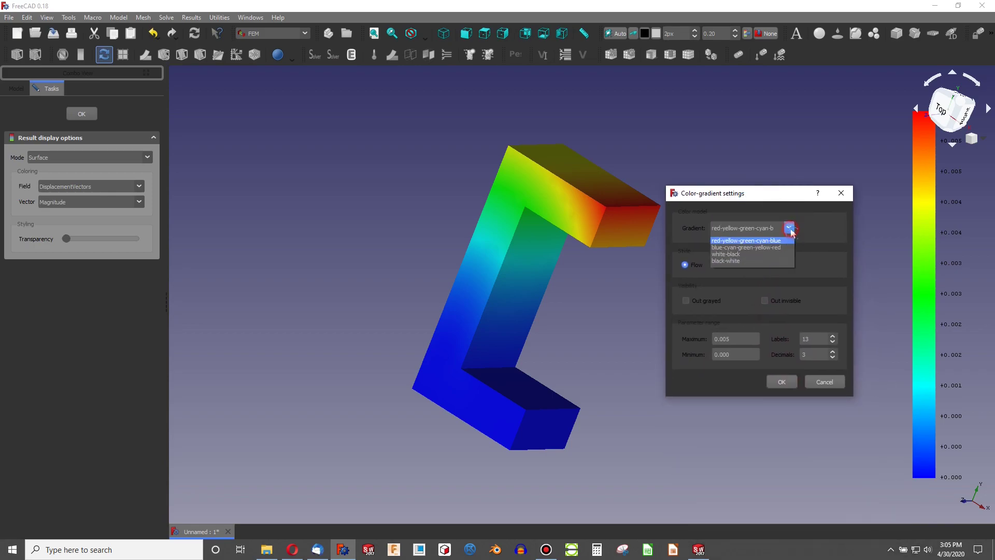
click(776, 254)
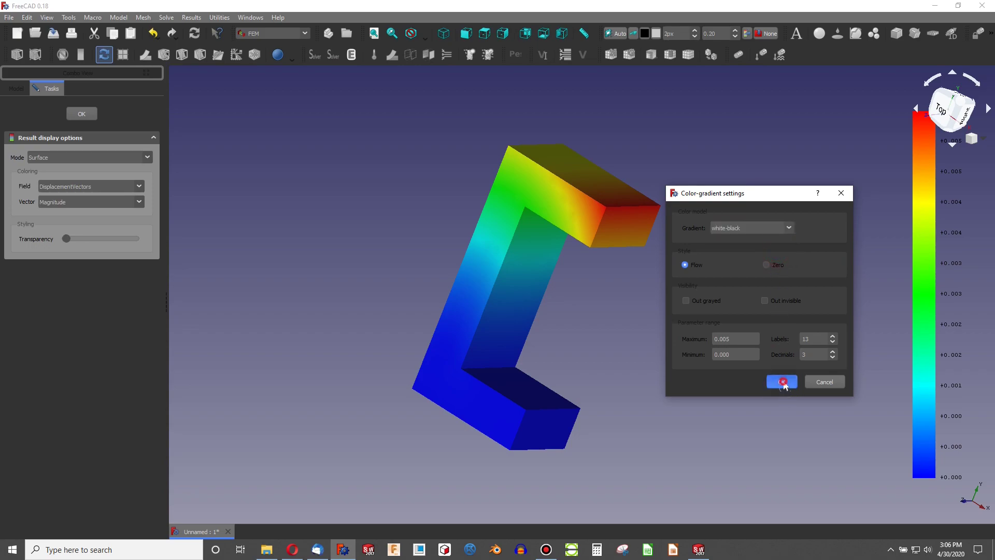
click(781, 382)
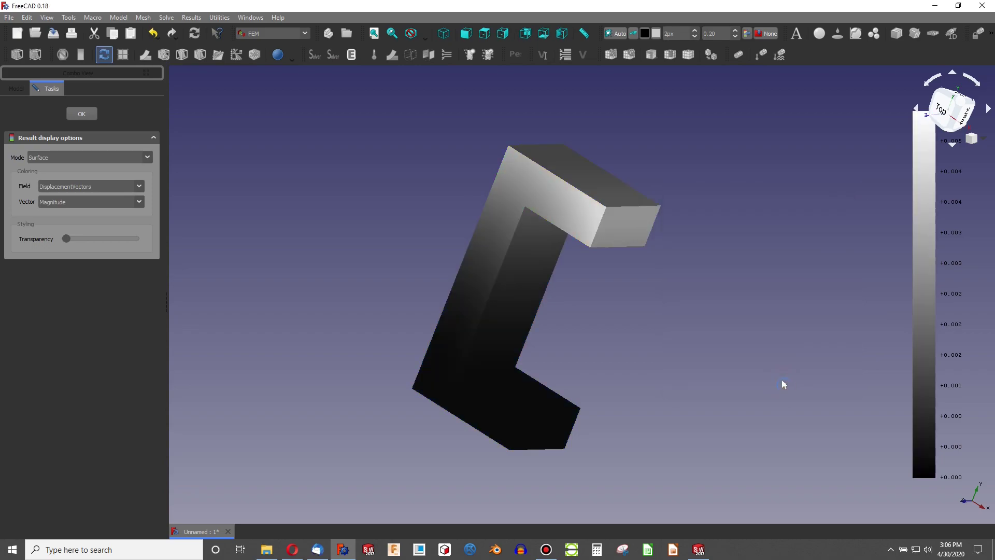
Step: Set the color bar's gradient to red-yellow-green-cyan-blue and try a parameter range minimum of .03
double_click(921, 306)
click(843, 328)
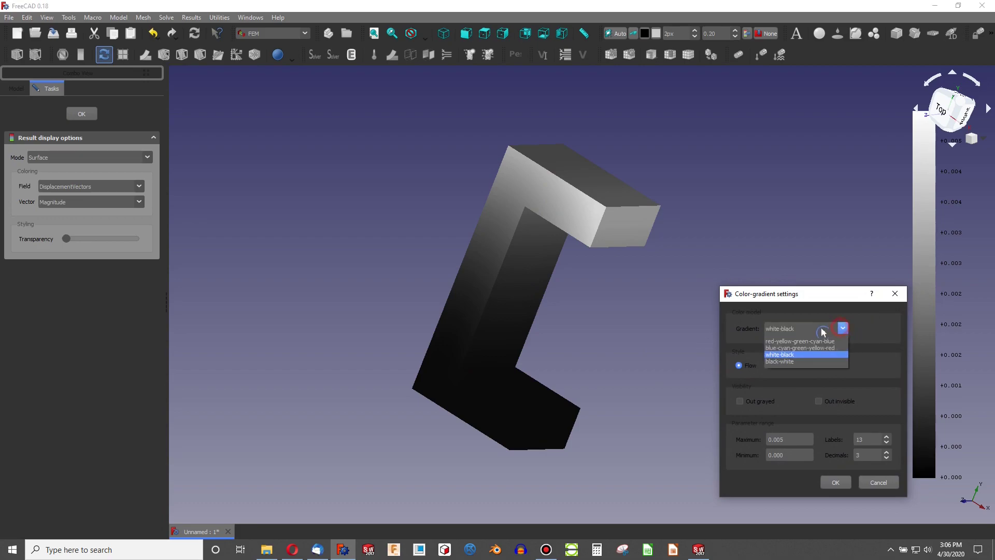
click(802, 340)
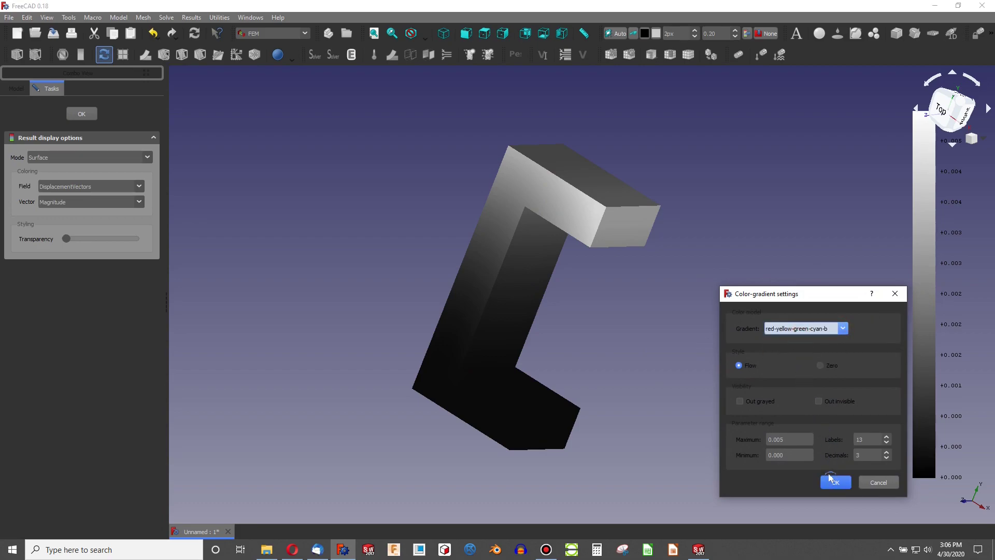
double_click(790, 455)
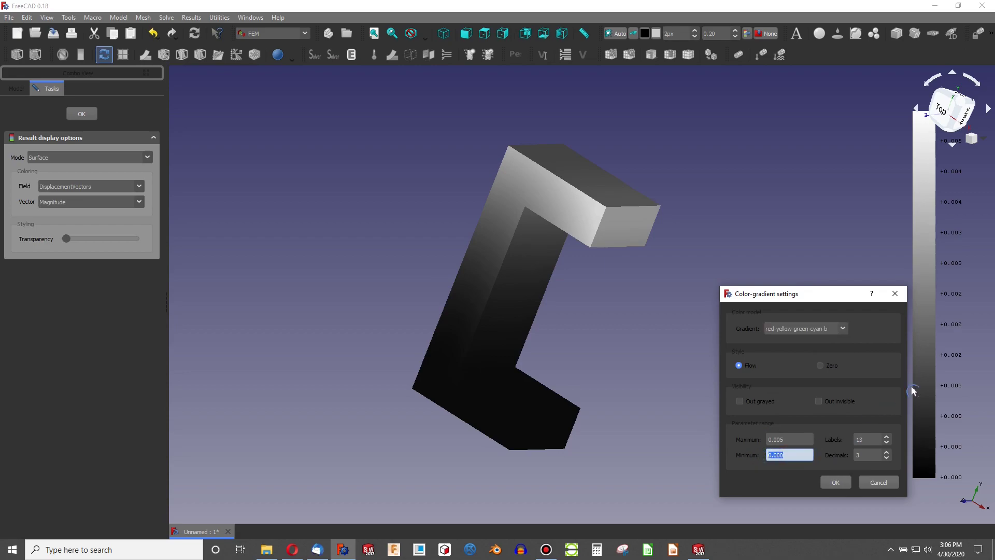
text(.03)
click(836, 483)
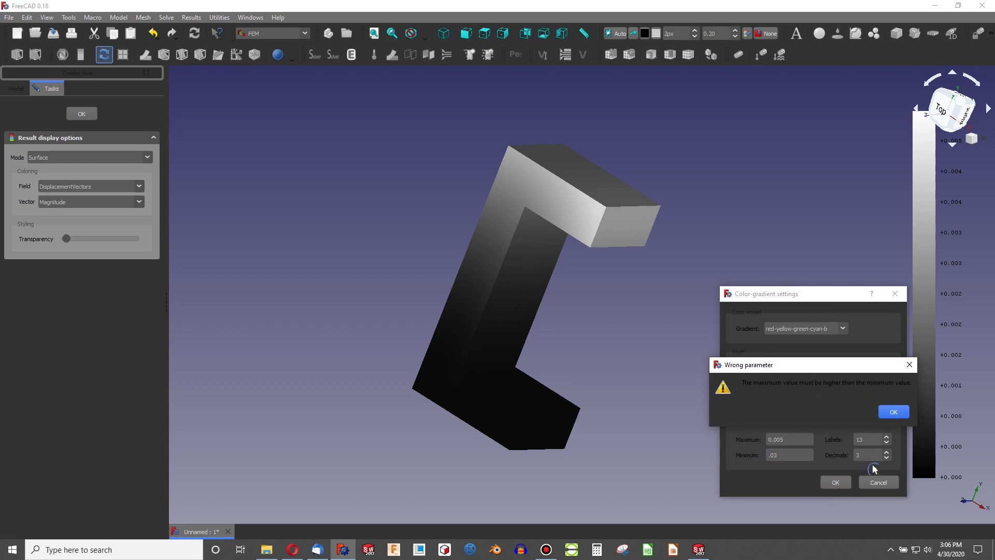
click(890, 414)
Step: Set the color bar's parameter range minimum to .003 and apply the gradient settings
click(789, 455)
drag(788, 455, 730, 460)
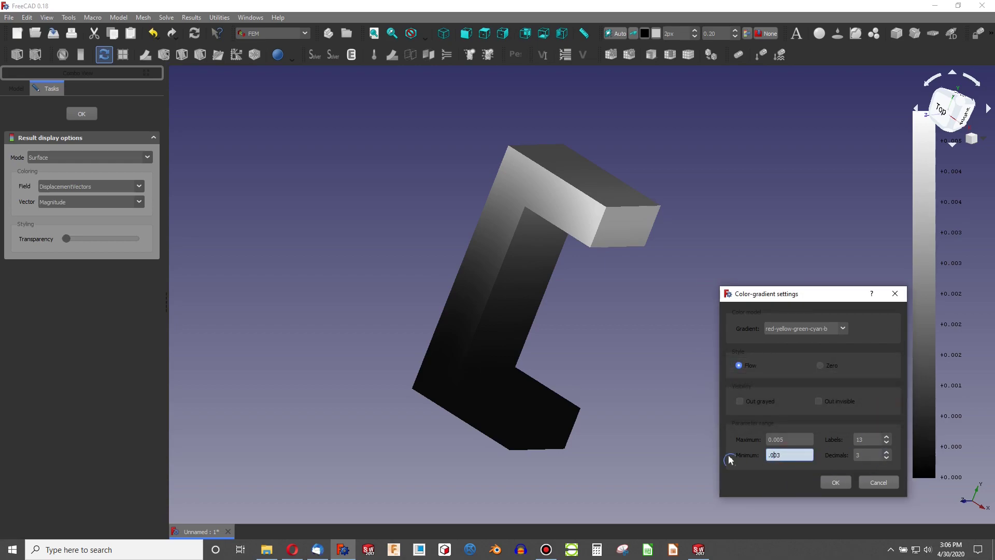
click(835, 482)
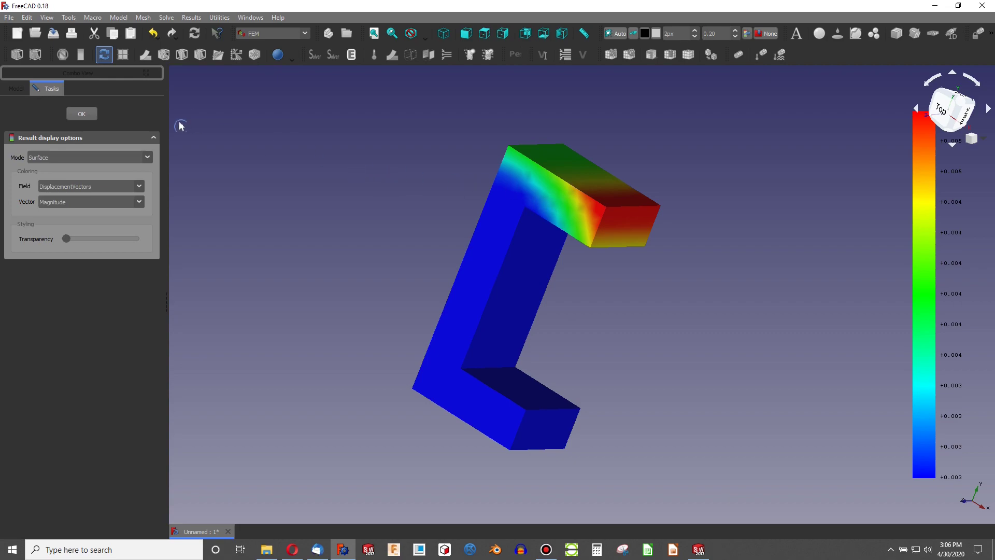
Step: Set the color bar's parameter range minimum to 0
double_click(927, 397)
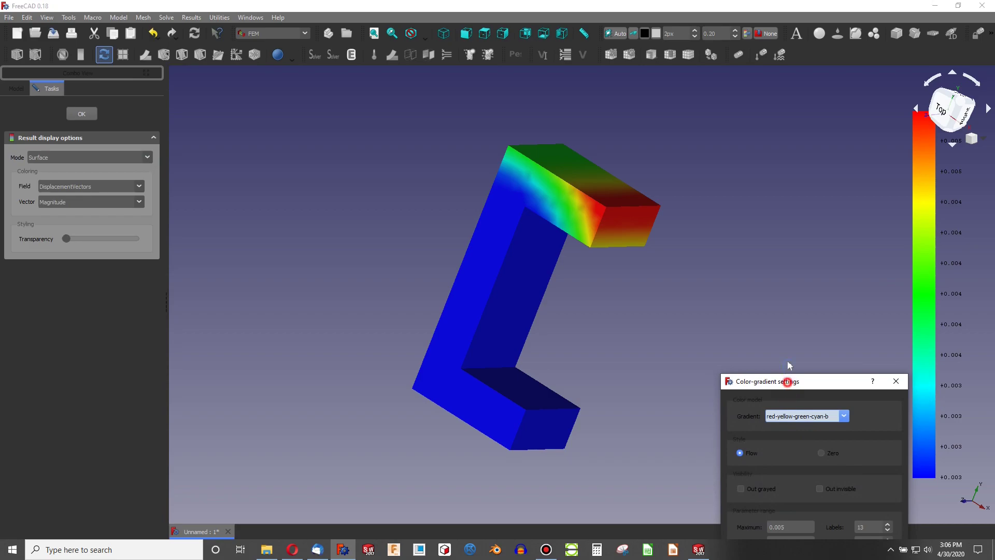
drag(787, 381, 774, 294)
double_click(767, 454)
text(0)
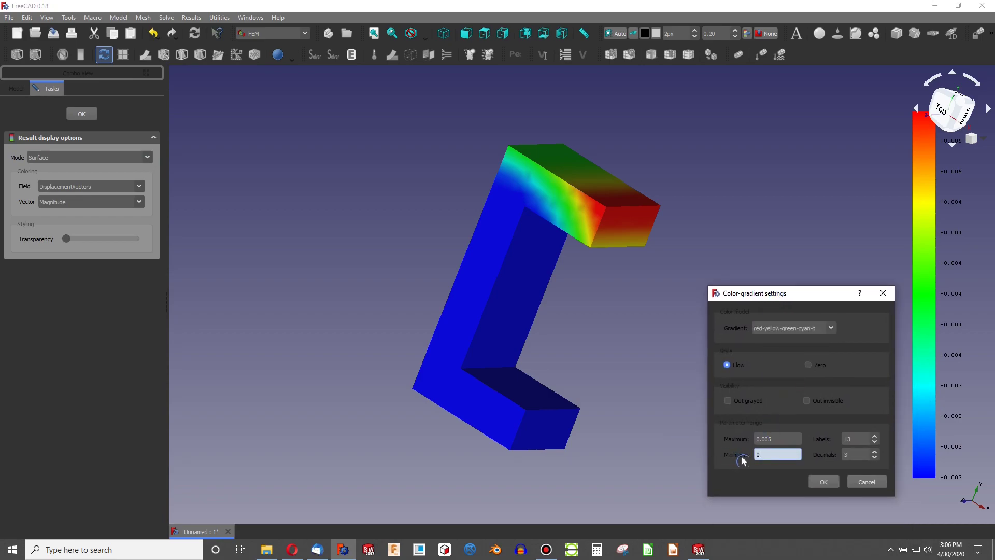
click(824, 482)
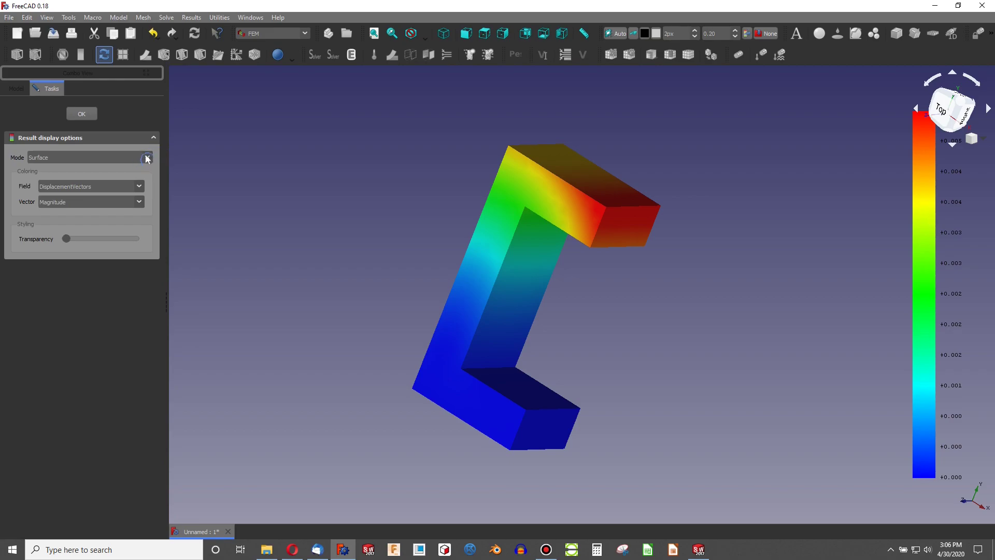
Step: Close the pipeline's result display options, show the FEMMeshGmsh mesh and hide the Pipeline object
click(82, 115)
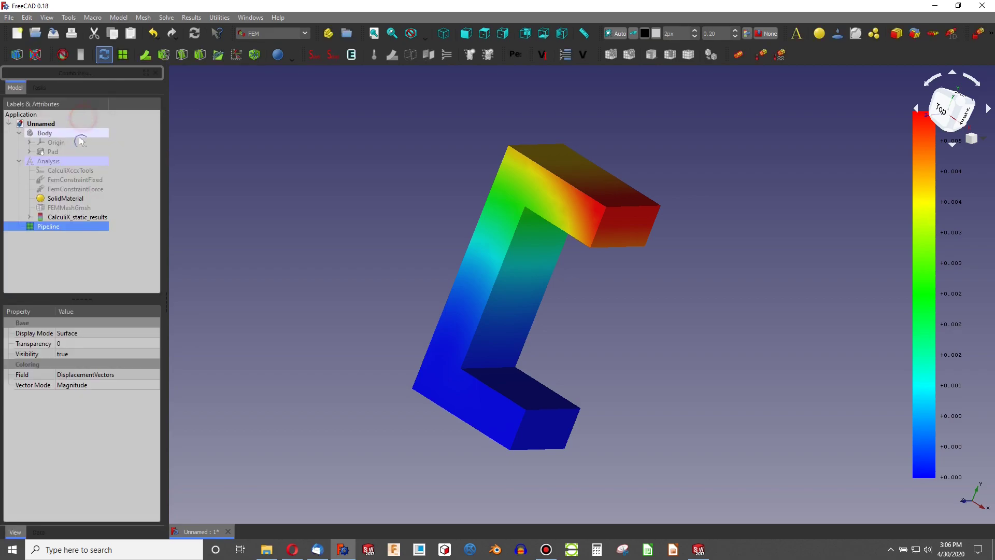
click(71, 208)
key(space)
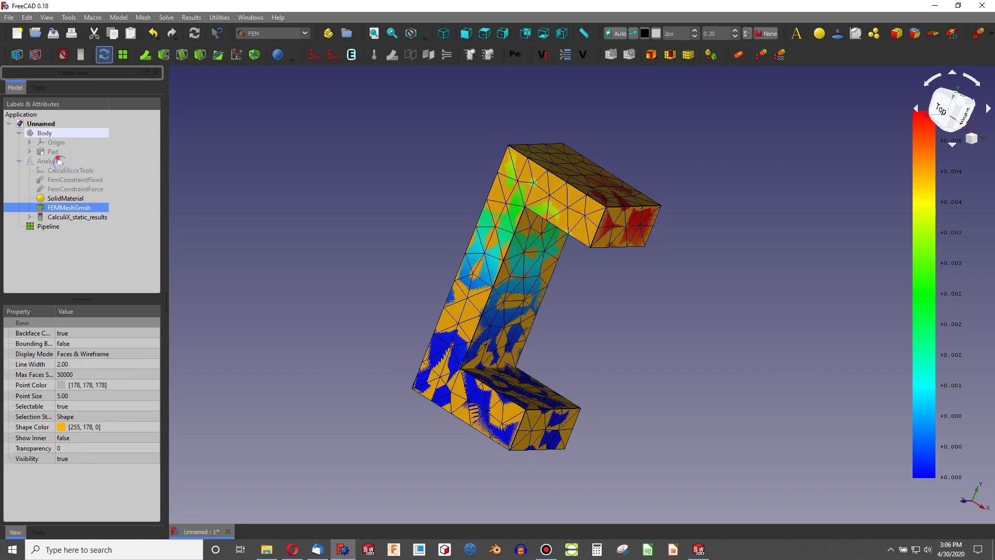
click(59, 199)
click(60, 217)
click(49, 227)
key(space)
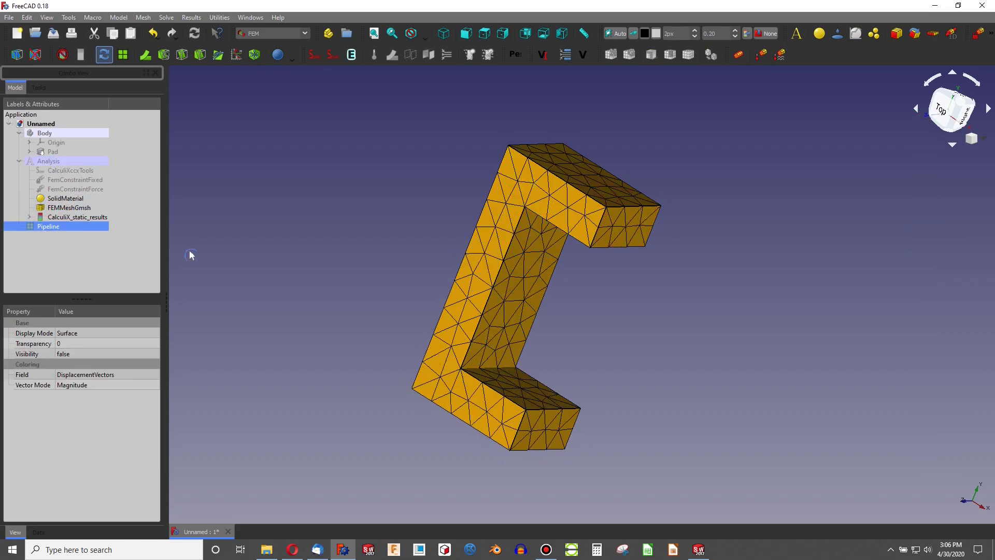
Step: Examine the triangular elements and nodes of the FEM mesh on the C-shaped body's upper arm
click(242, 237)
middle_drag(596, 227, 464, 255)
scroll(463, 255, up, 5)
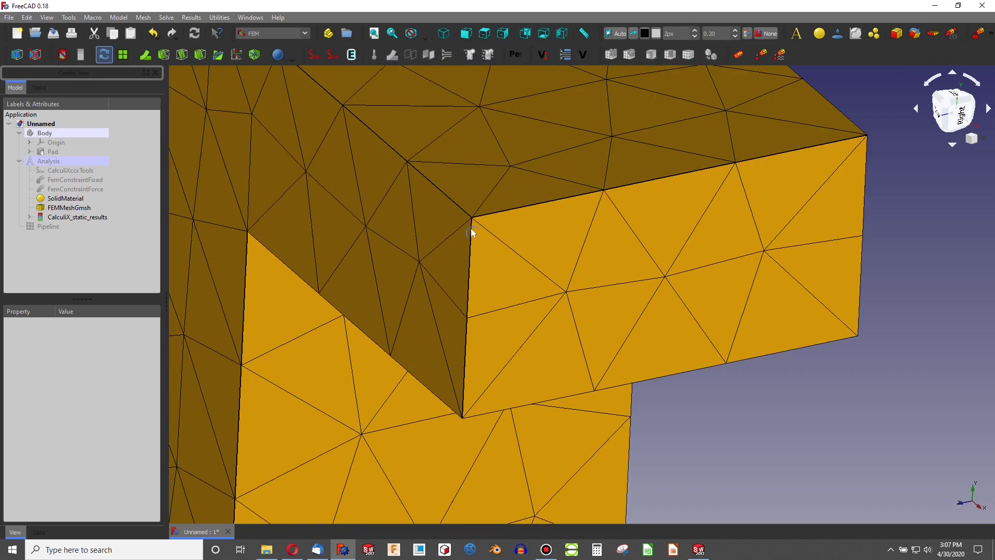
click(566, 294)
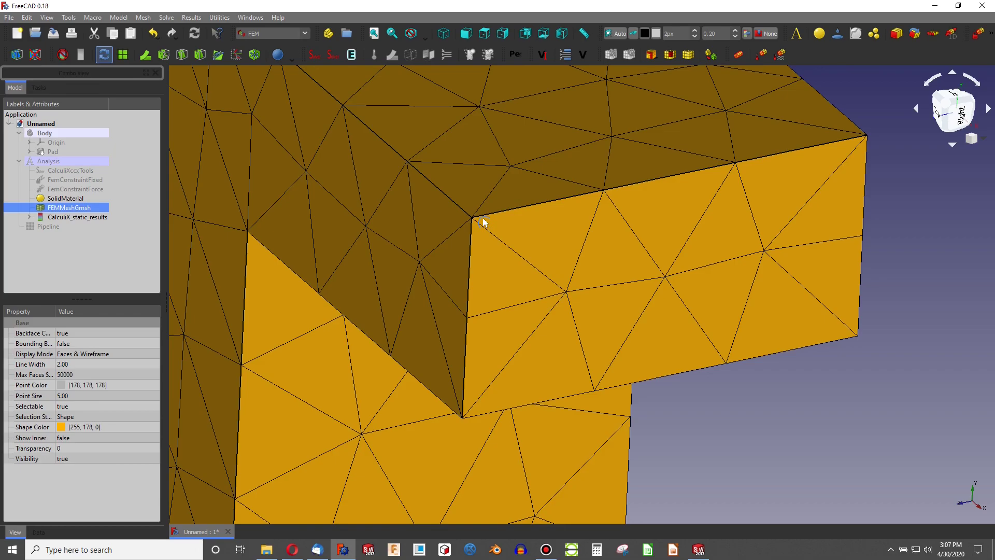
middle_drag(459, 330, 528, 333)
scroll(557, 294, down, 6)
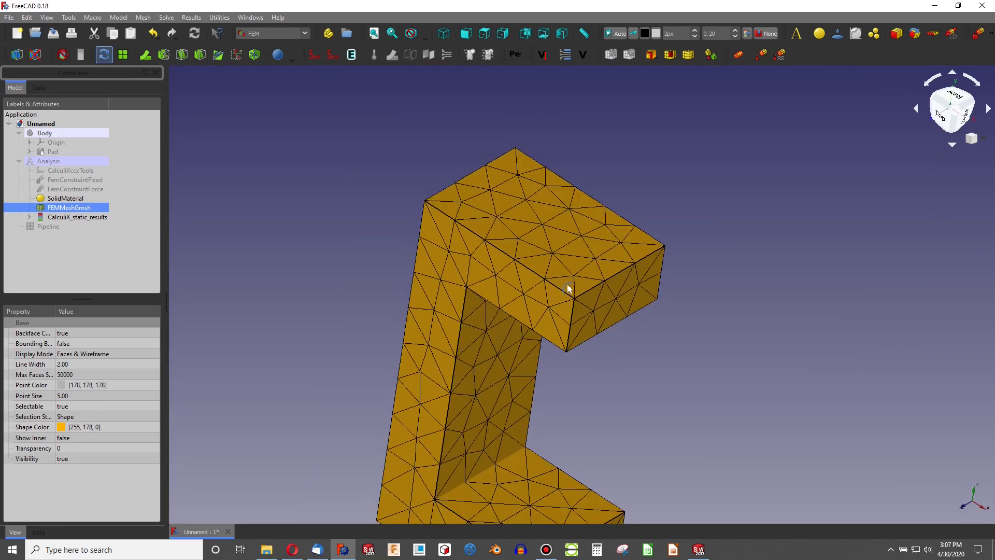
scroll(598, 295, up, 2)
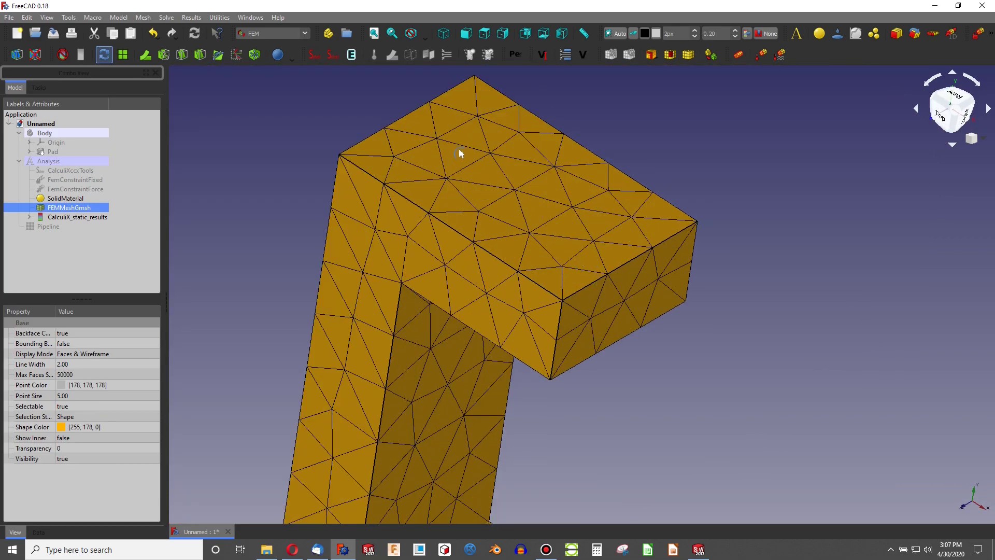
Step: Reopen the Pipeline's result display options and set its display mode to Nodes
double_click(33, 226)
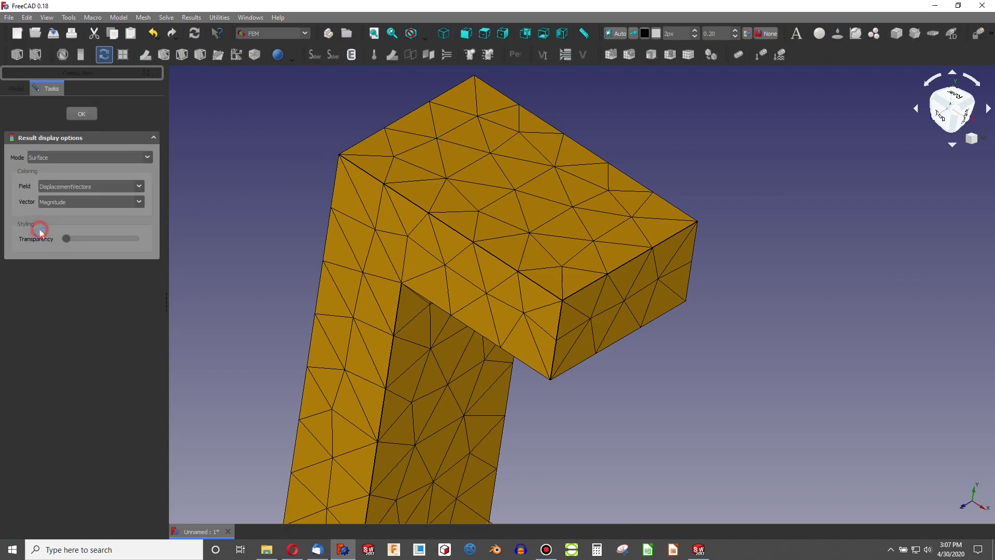
click(147, 163)
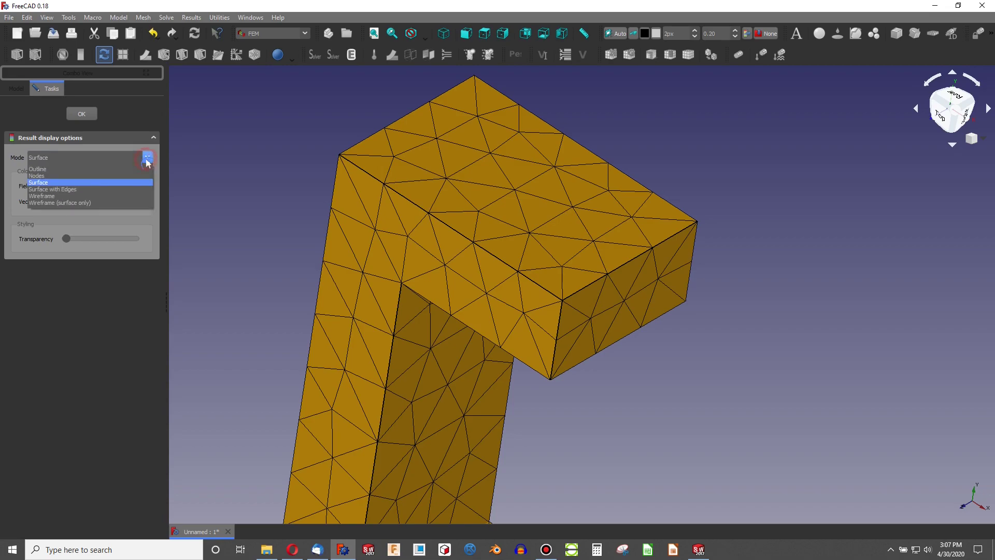
click(90, 169)
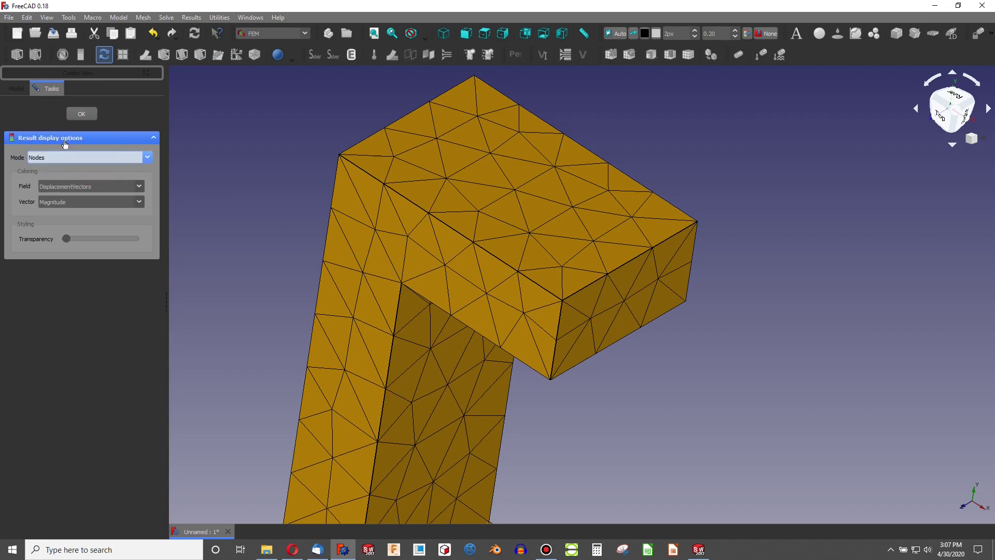
Step: Hide the FEMMeshGmsh mesh and create a new post-processing pipeline from CalculiX_static_results
click(82, 114)
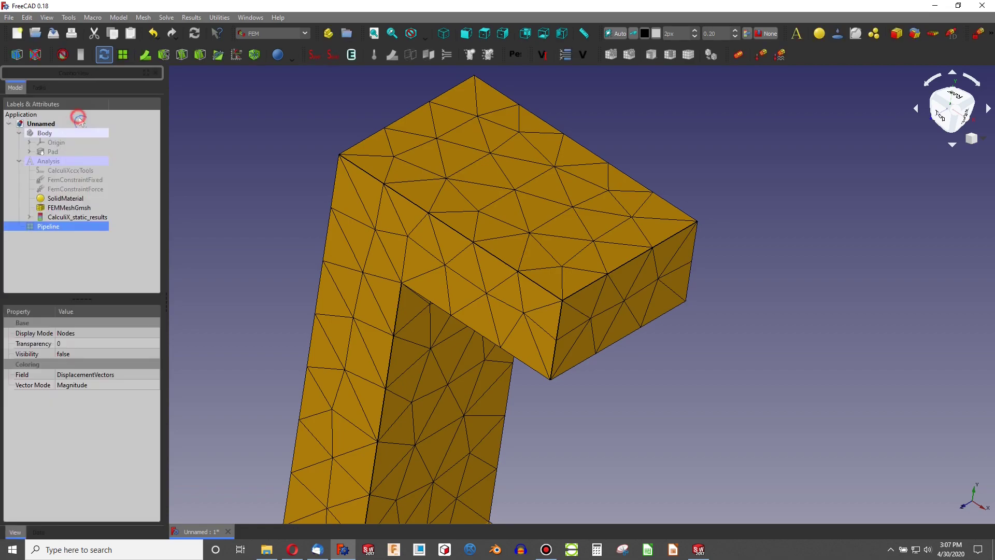
click(59, 217)
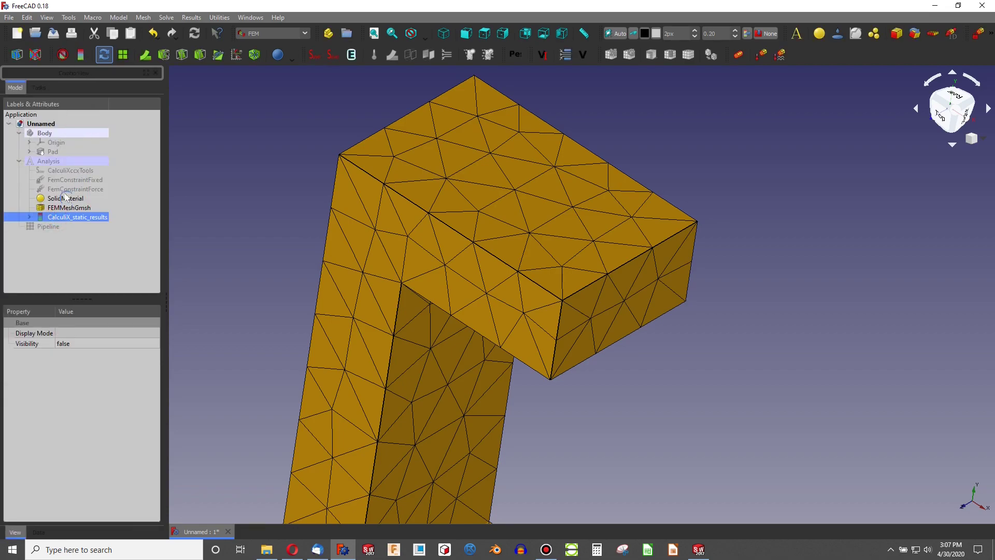
click(64, 200)
click(63, 207)
key(space)
click(67, 218)
click(123, 56)
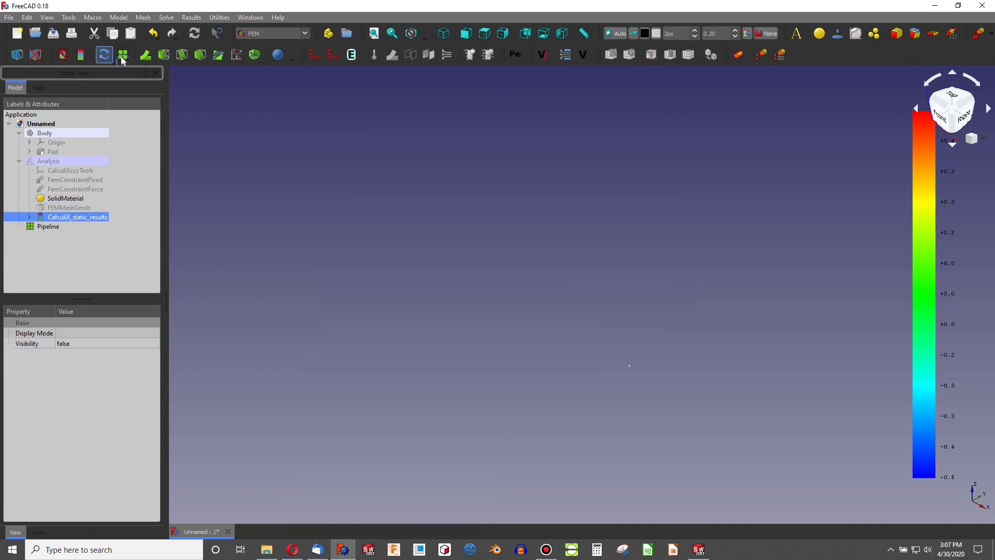
Step: Open the new Pipeline's result display options, set its mode to Nodes and color it by the StressValues field
double_click(49, 226)
click(78, 157)
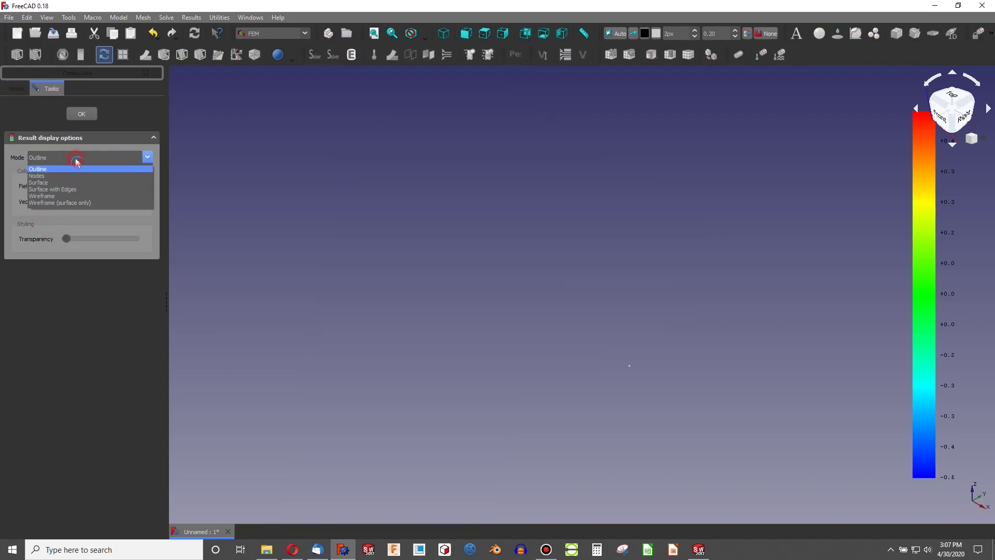
click(74, 177)
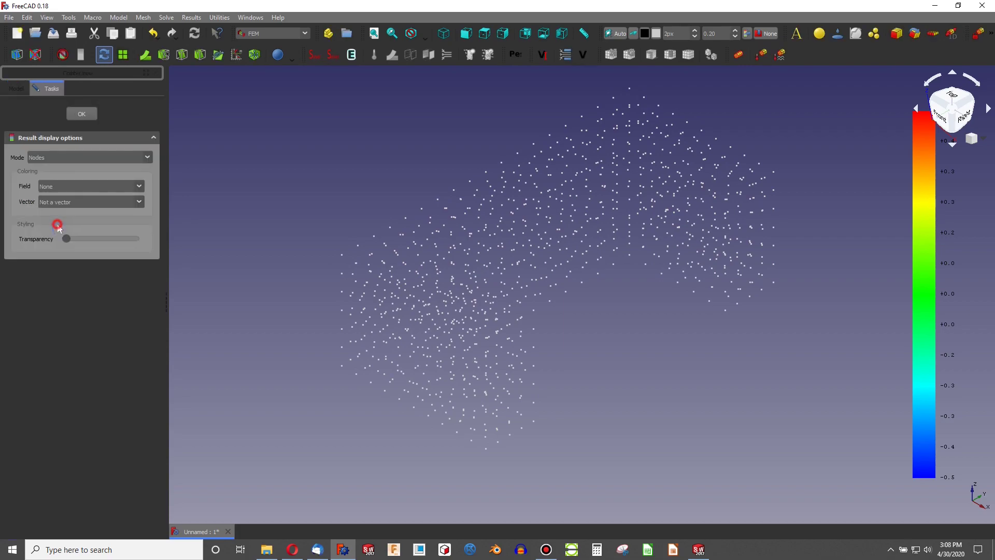
click(60, 185)
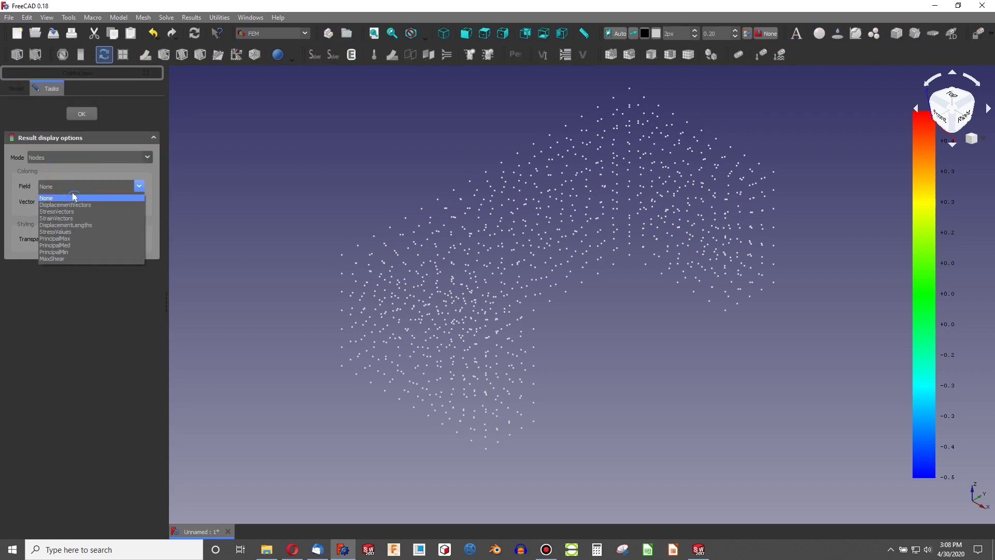
click(88, 232)
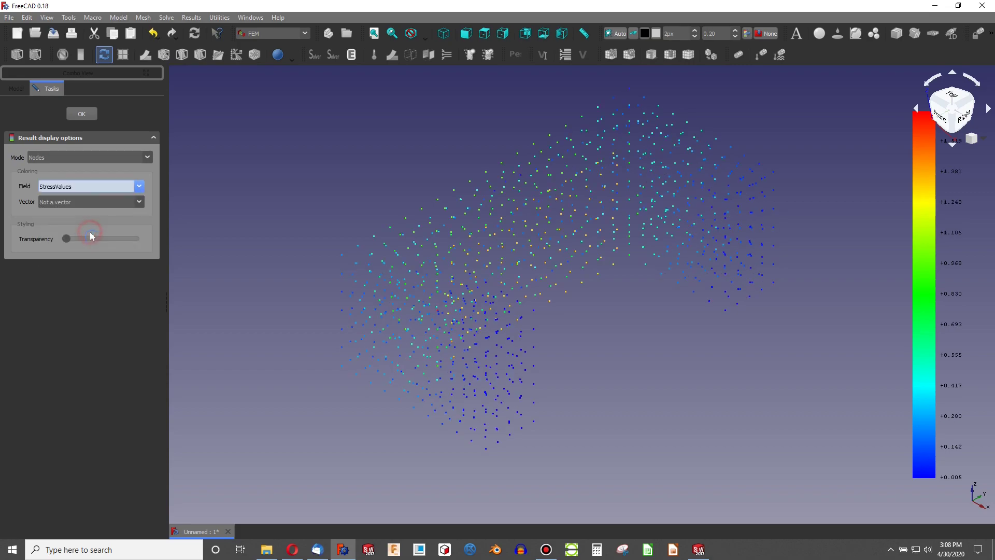
middle_drag(432, 169, 328, 298)
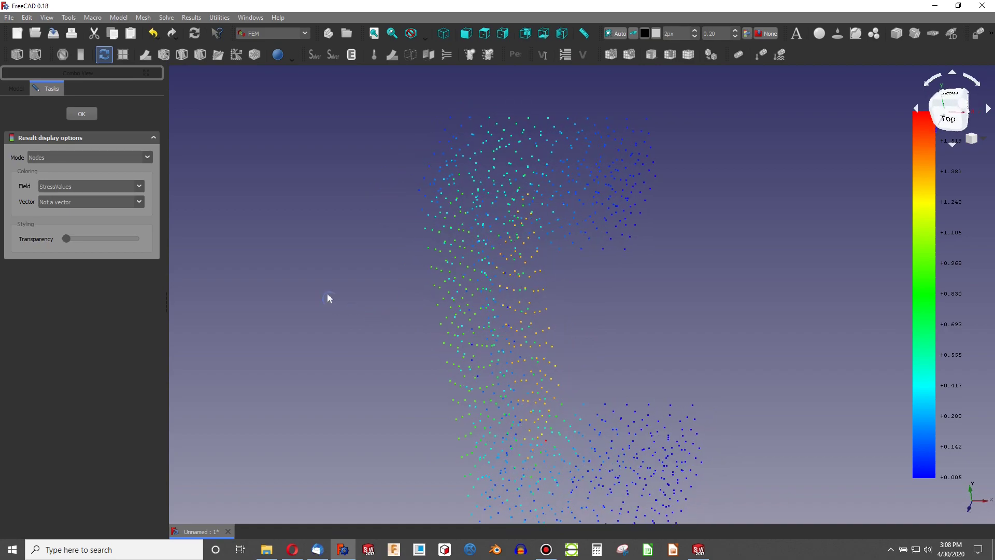
Step: Color the pipeline's nodes by the PrincipalMax field and after that by the MaxShear field
click(79, 188)
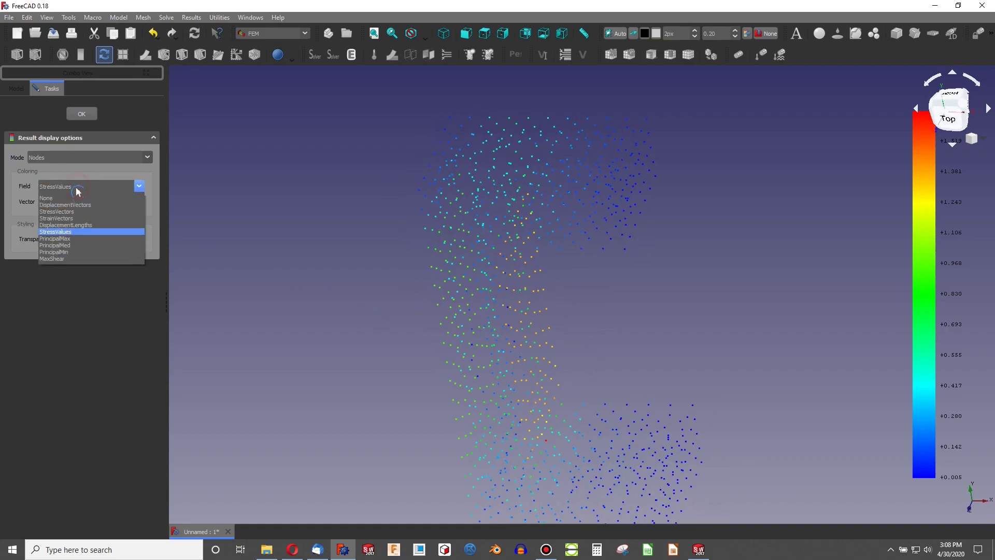
click(80, 243)
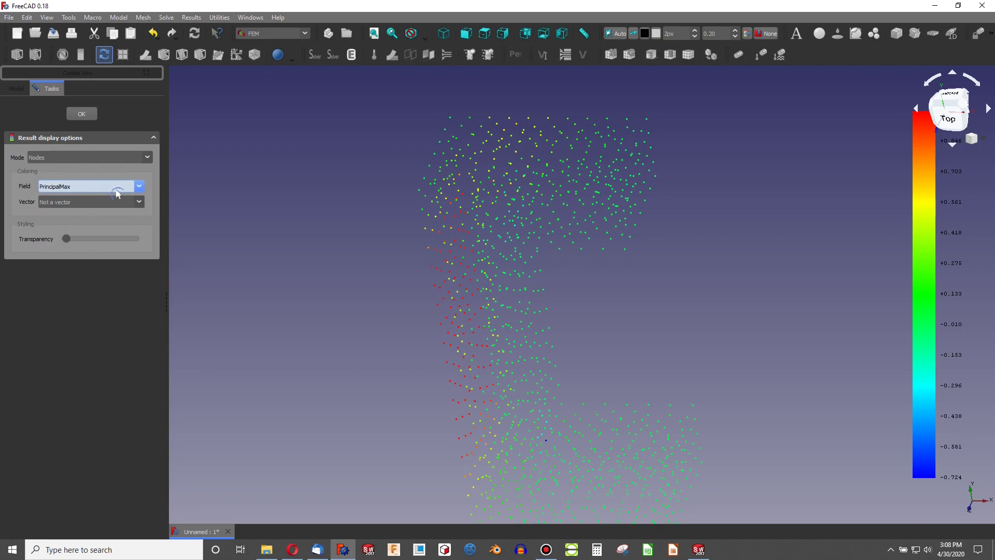
click(137, 186)
click(78, 258)
middle_drag(517, 366, 501, 359)
Step: Display the MaxShear results in Wireframe mode, followed by Wireframe (surface only) mode
click(98, 161)
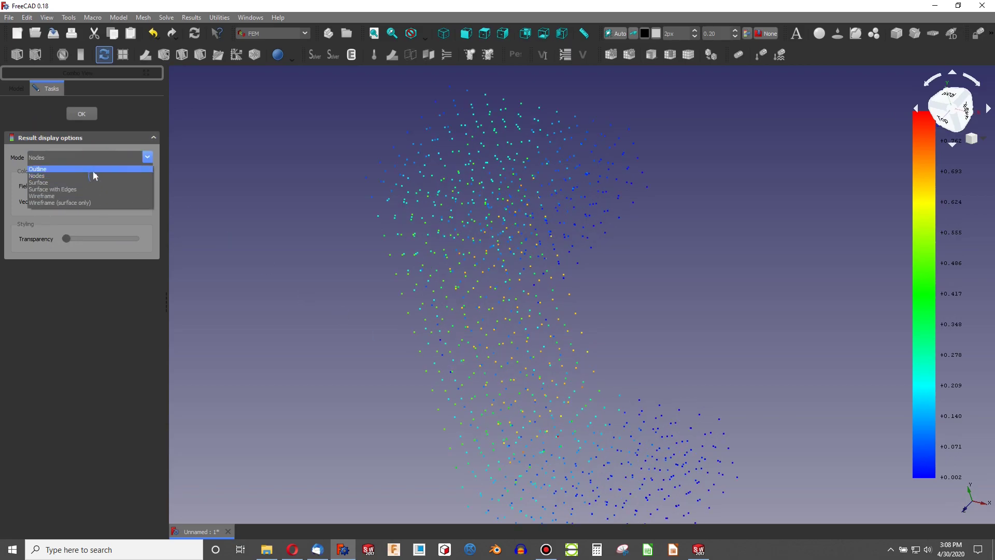
click(86, 198)
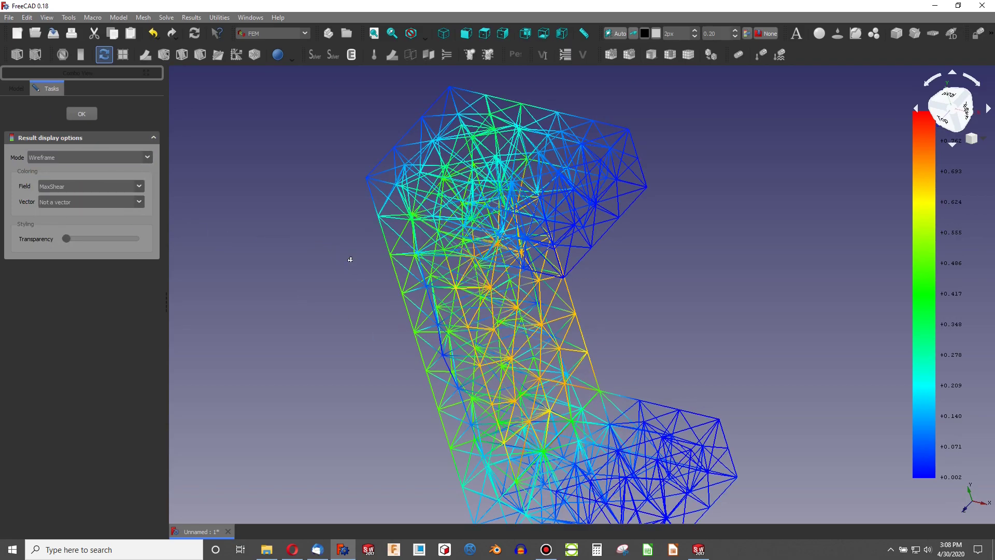
middle_drag(349, 260, 368, 242)
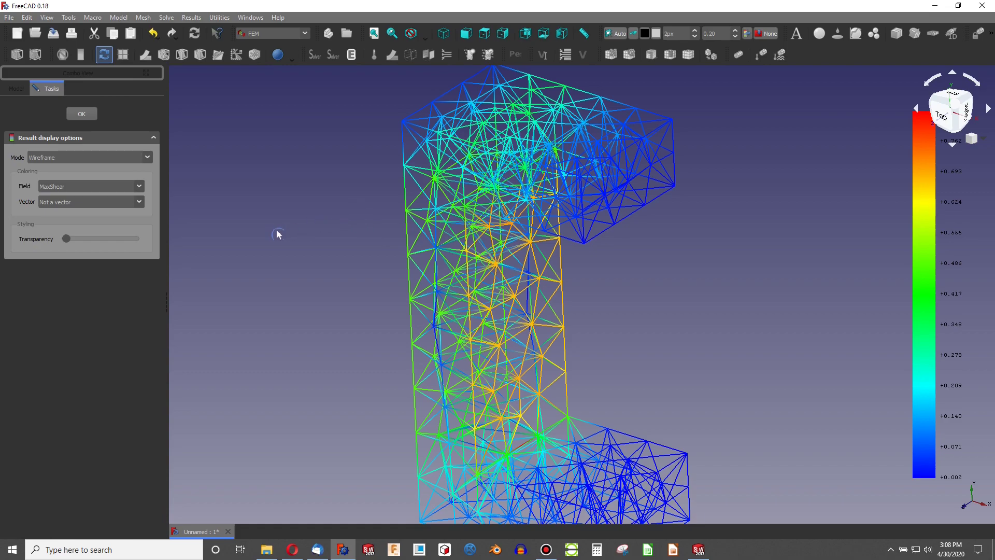
click(145, 187)
click(81, 203)
click(81, 180)
click(115, 154)
click(83, 197)
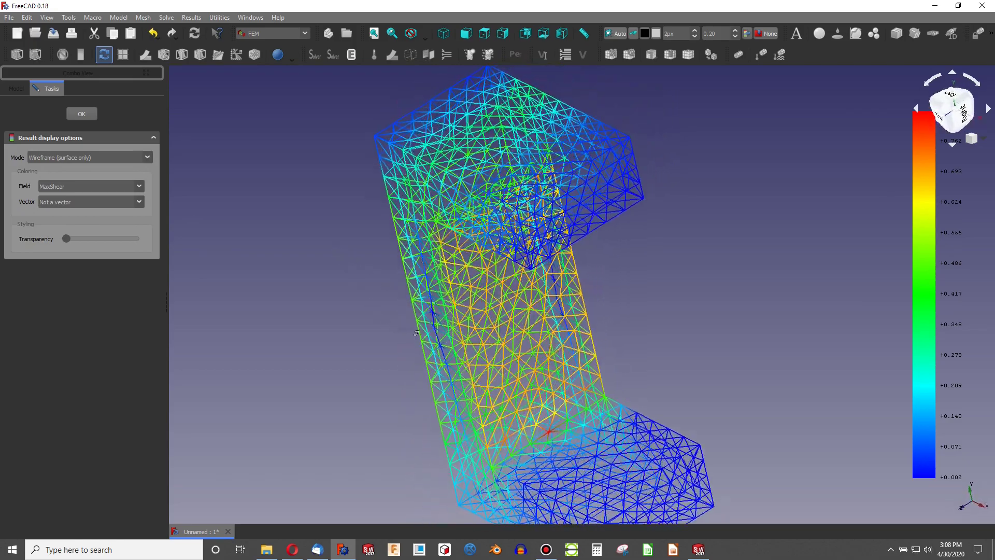
Step: Try the Outline and Nodes display modes and finish with the pipeline set to Surface with Edges
click(148, 158)
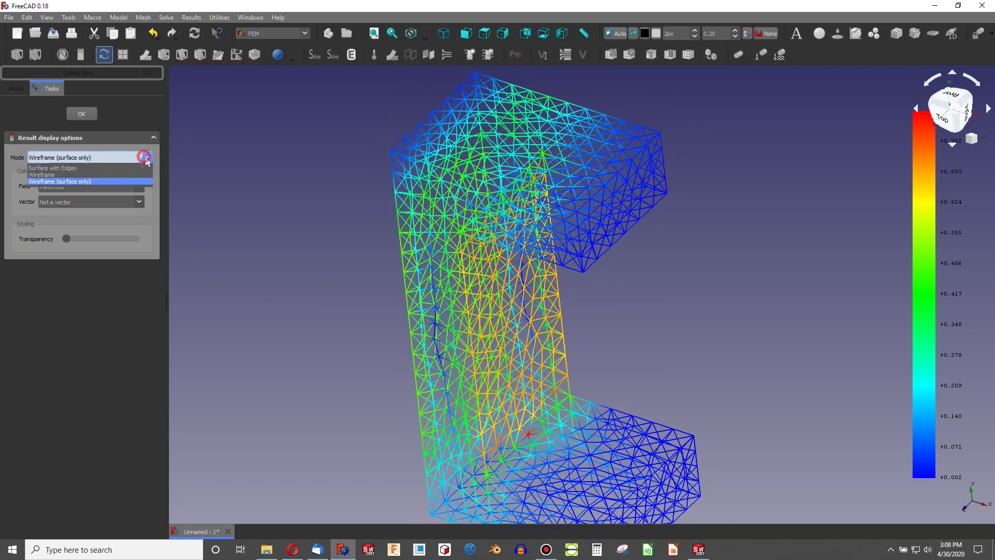
click(96, 167)
click(140, 157)
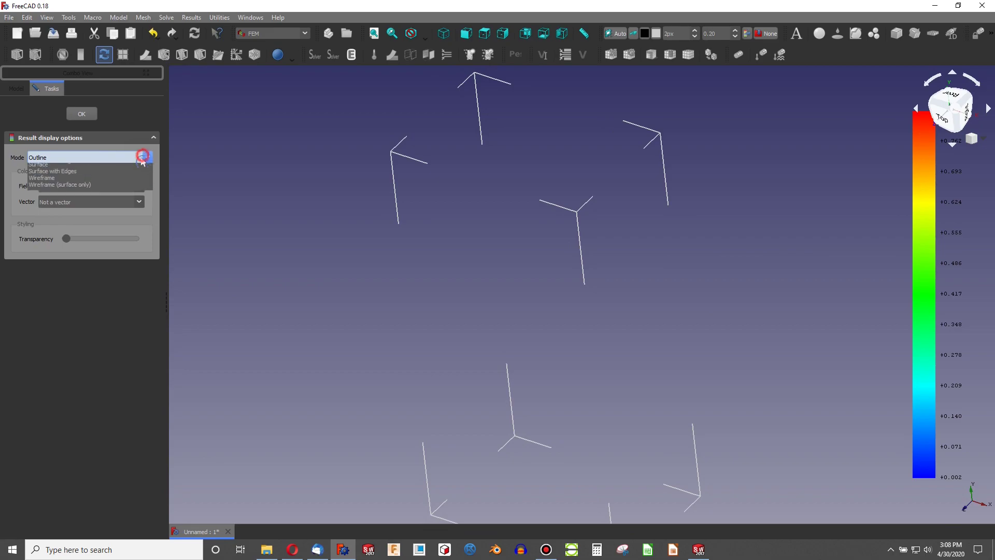
click(139, 175)
click(140, 158)
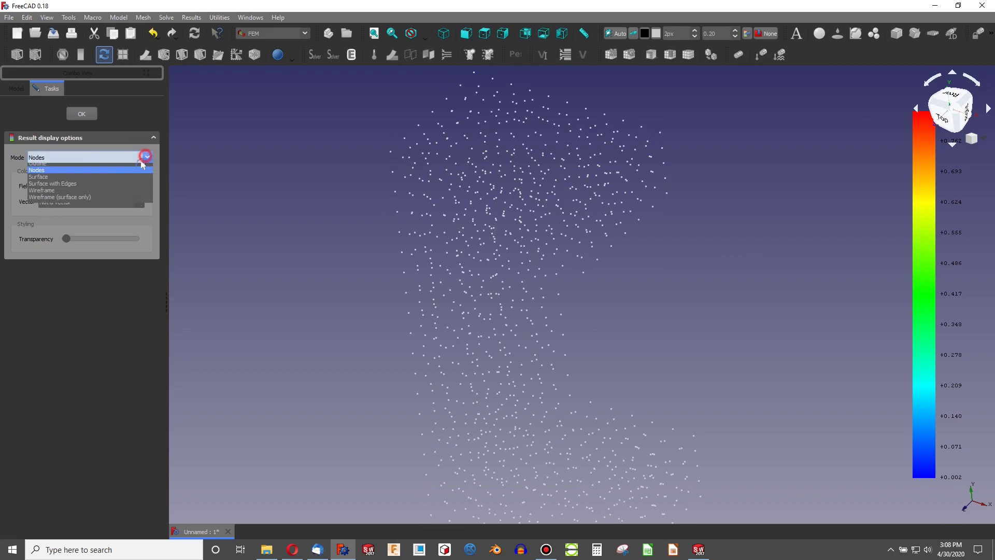
click(114, 188)
click(143, 161)
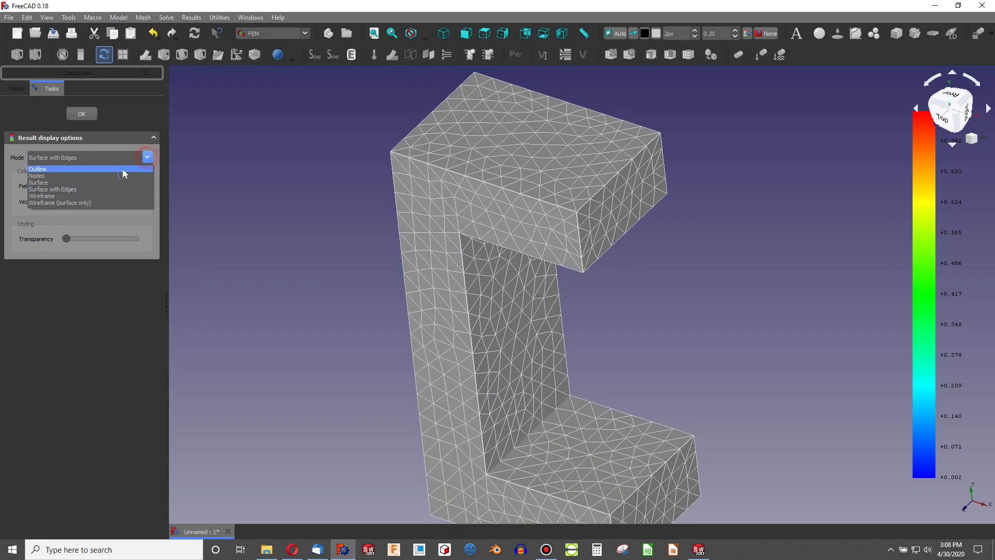
click(103, 188)
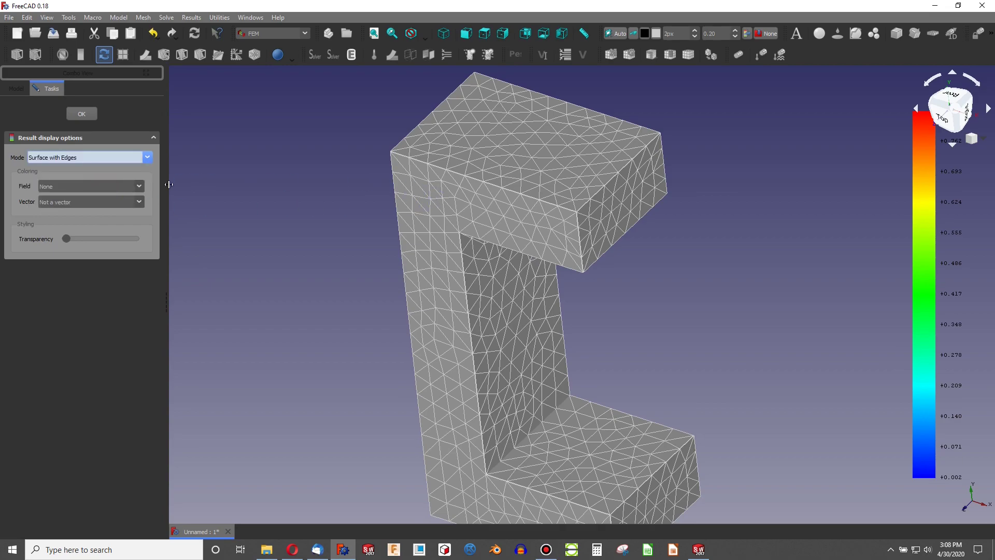
Step: Color the surface by the PrincipalMin field, then switch the coloring to DisplacementVectors and inspect the whole C-shaped body
click(247, 214)
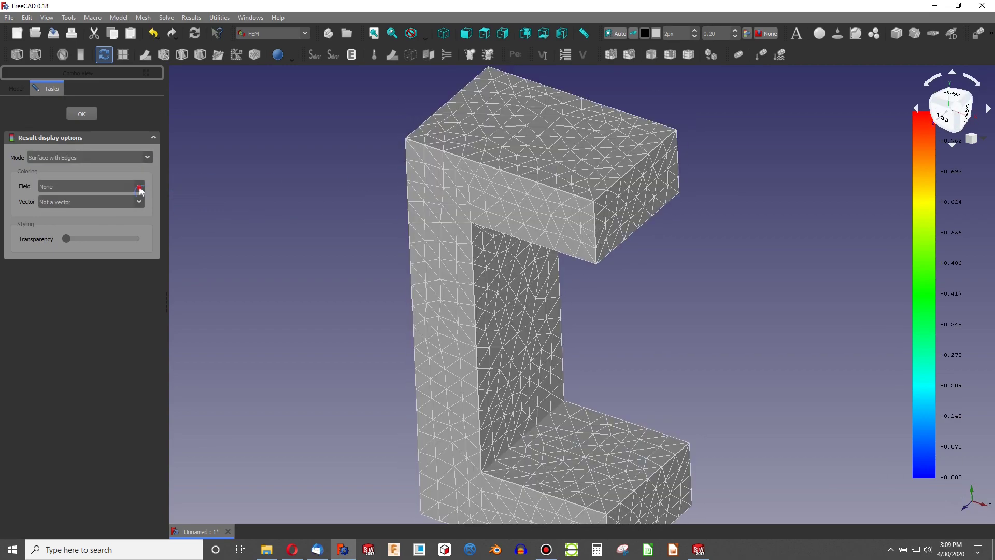
click(139, 187)
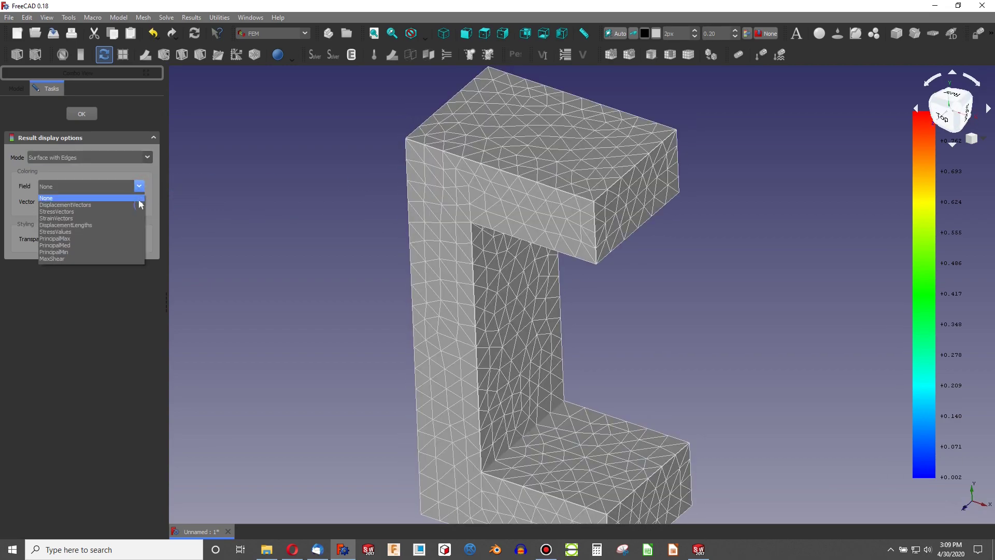
click(107, 252)
click(129, 186)
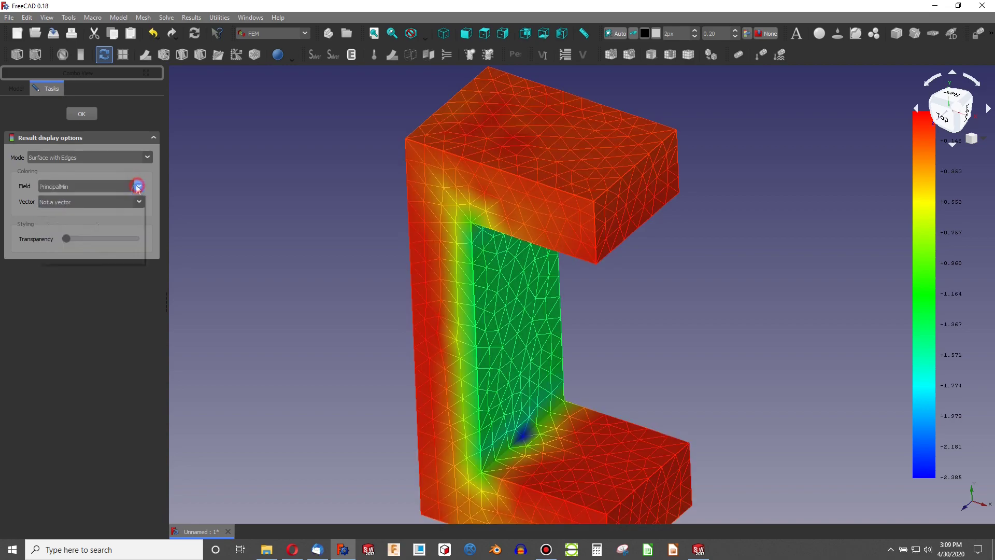
click(120, 203)
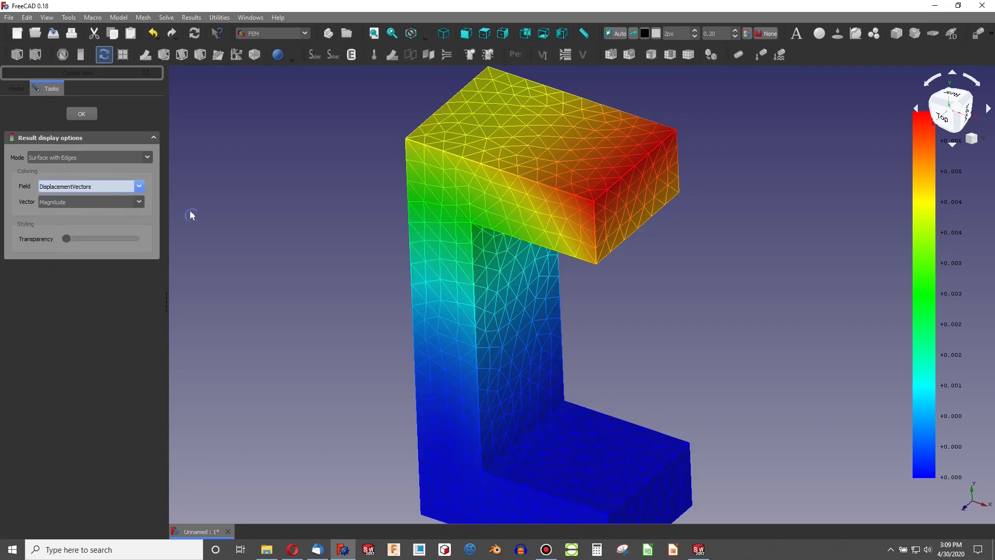
scroll(502, 289, up, 3)
scroll(544, 335, down, 6)
scroll(544, 336, up, 3)
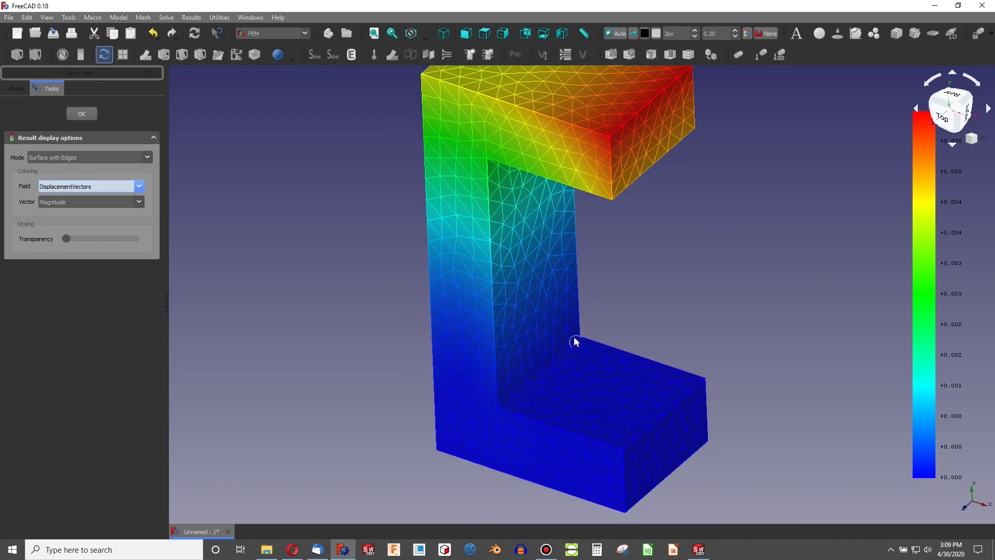
middle_drag(600, 292, 591, 275)
scroll(596, 269, down, 2)
scroll(589, 246, up, 1)
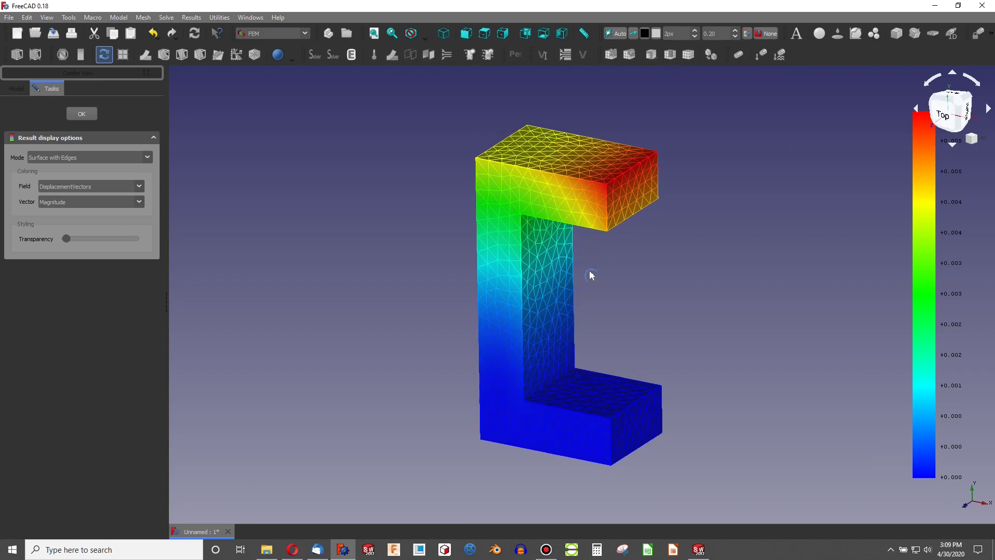